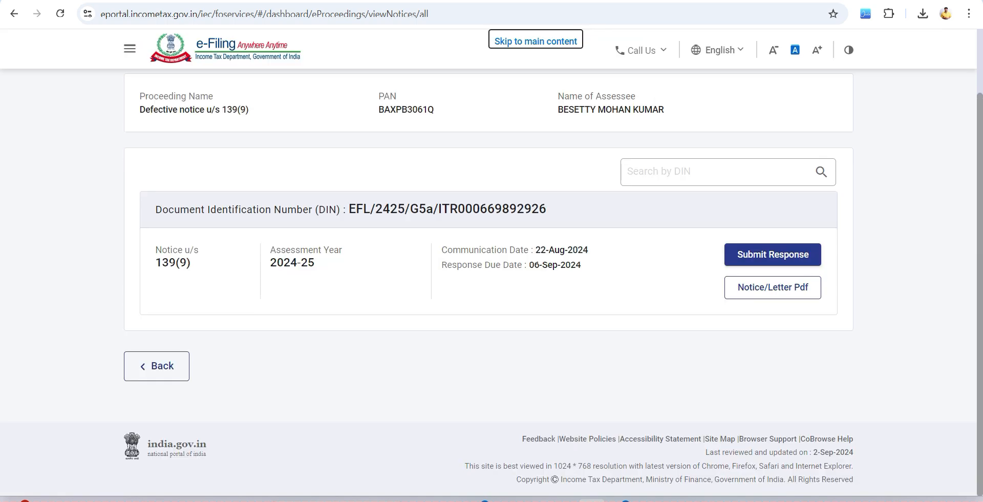
- Open the response form for the 139(9) defective notice and agree with the defect, using Offline Utility as response mode
{"action": "left_click", "coordinate": [773, 254]}
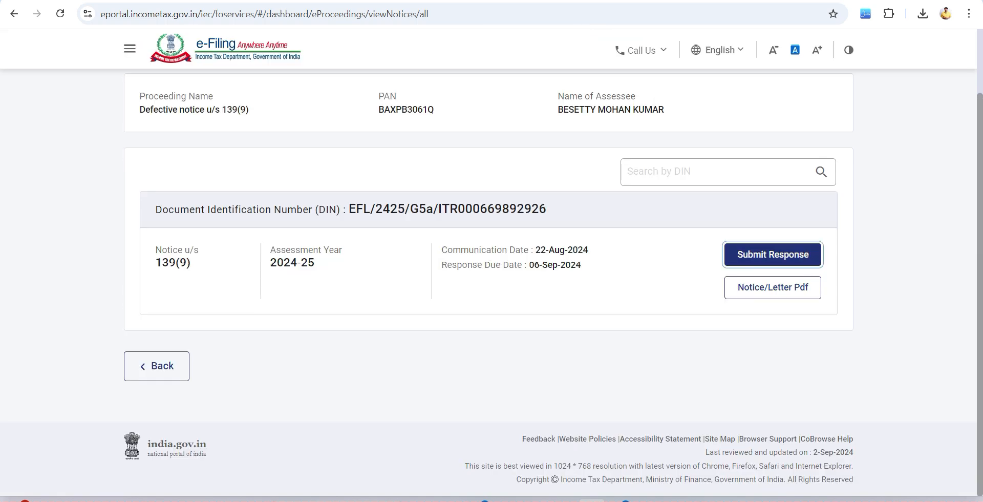
{"action": "scroll", "coordinate": [489, 282], "scroll_direction": "down", "scroll_amount": 6}
{"action": "left_click", "coordinate": [161, 292]}
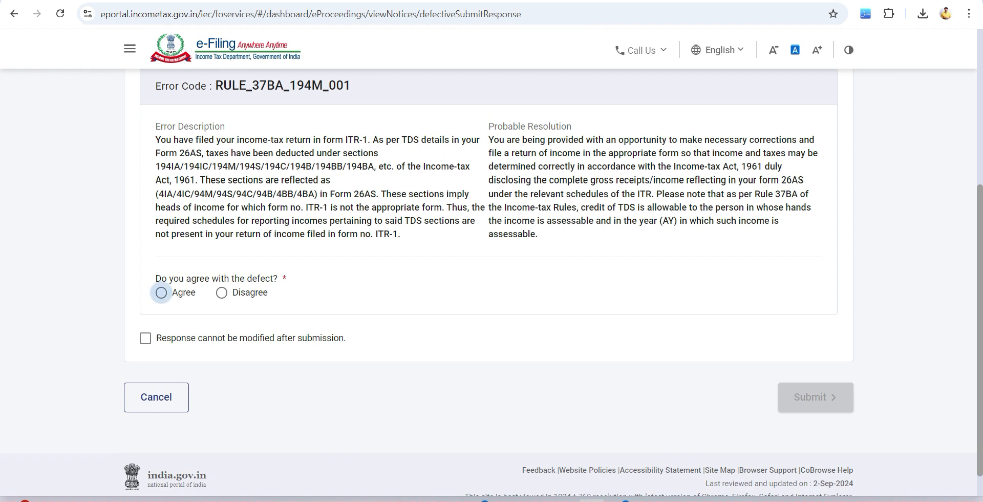
{"action": "left_click", "coordinate": [161, 338]}
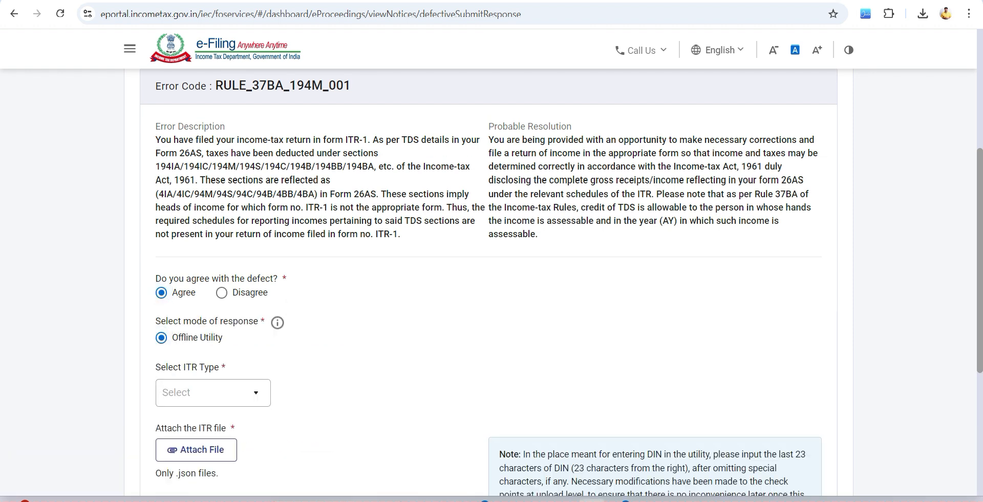
- Set the defect response to Disagree, activate the reason field and tick the declaration that the response cannot be modified after submission
{"action": "left_click", "coordinate": [221, 293]}
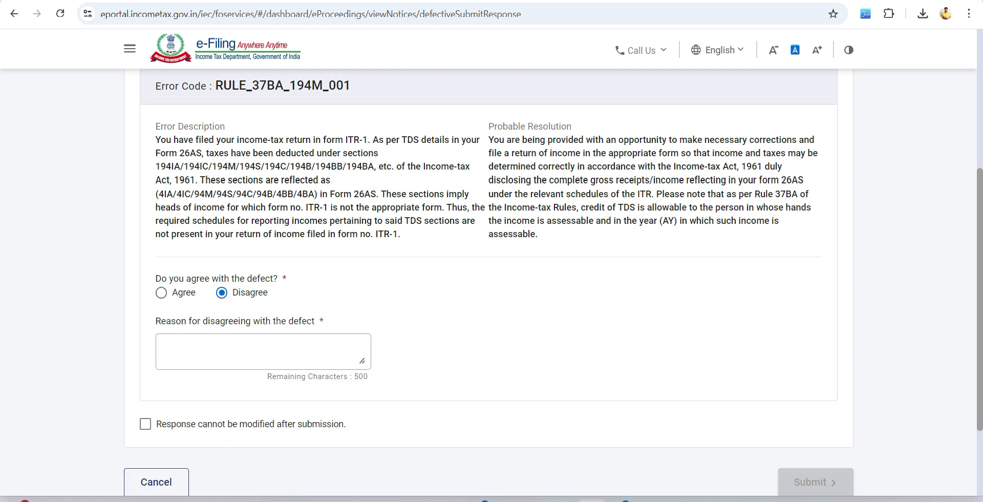
{"action": "scroll", "coordinate": [489, 281], "scroll_direction": "up", "scroll_amount": 4}
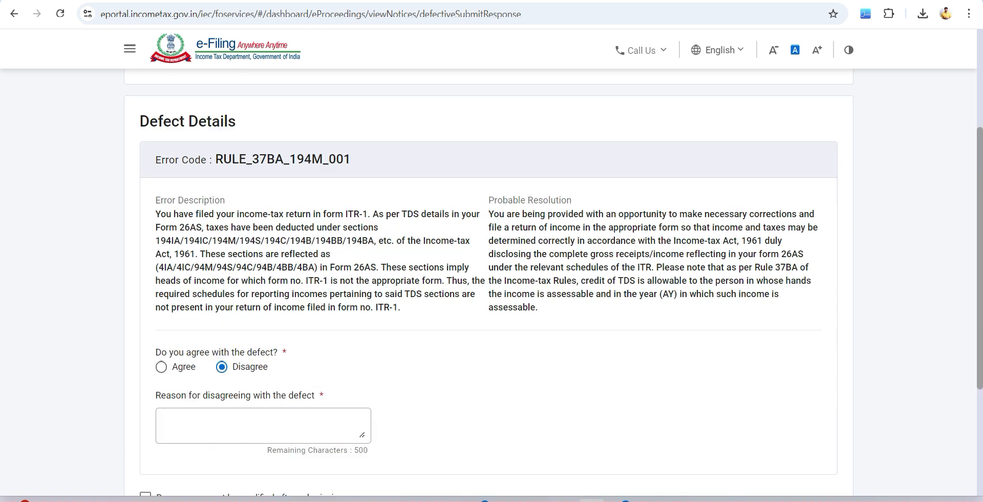
{"action": "scroll", "coordinate": [488, 281], "scroll_direction": "down", "scroll_amount": 4}
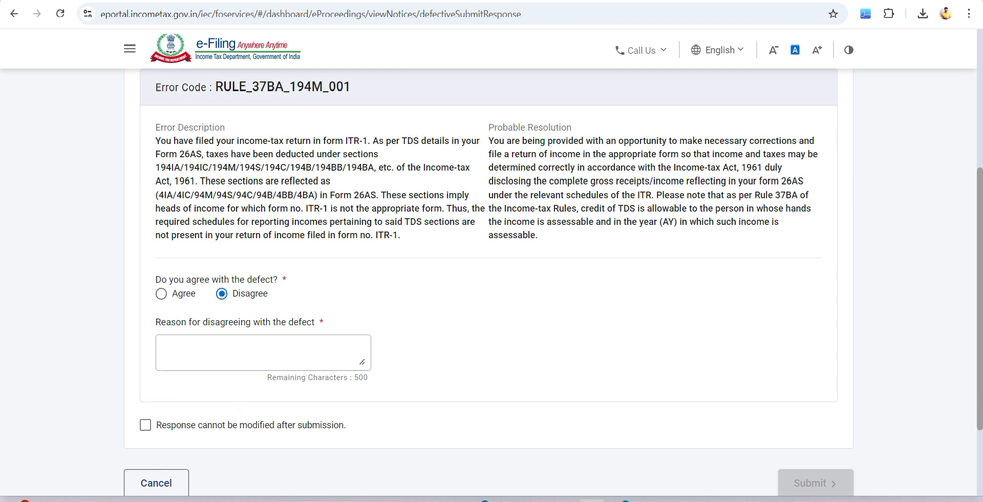
{"action": "left_click", "coordinate": [263, 353]}
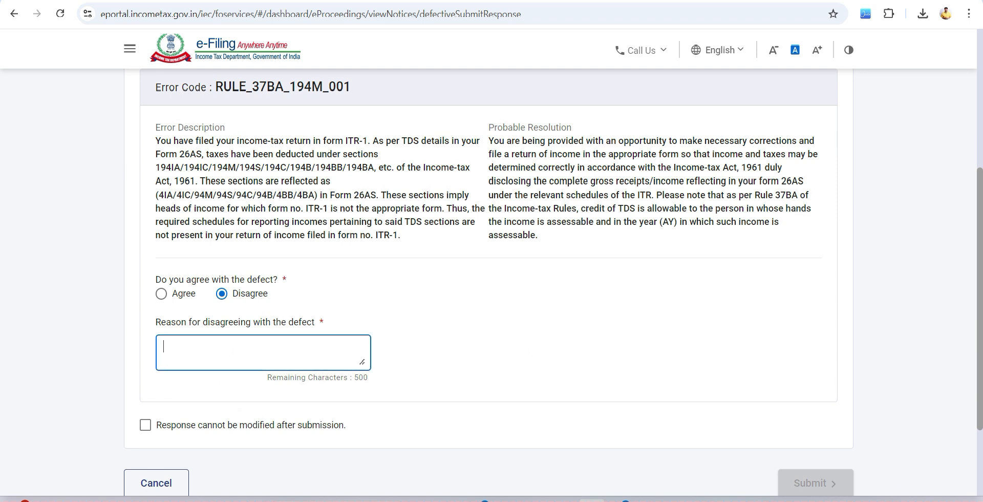
{"action": "left_click", "coordinate": [145, 425]}
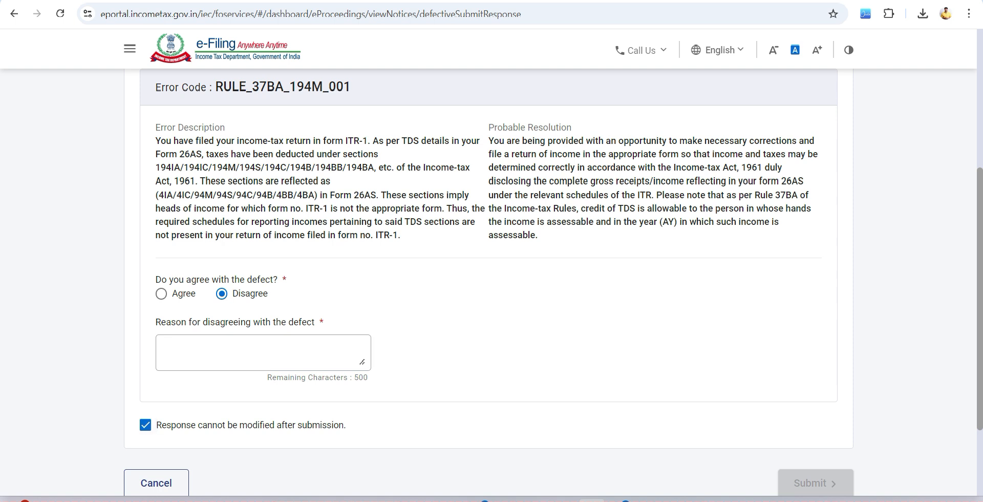
{"action": "scroll", "coordinate": [492, 256], "scroll_direction": "down", "scroll_amount": 2}
{"action": "left_click", "coordinate": [263, 235]}
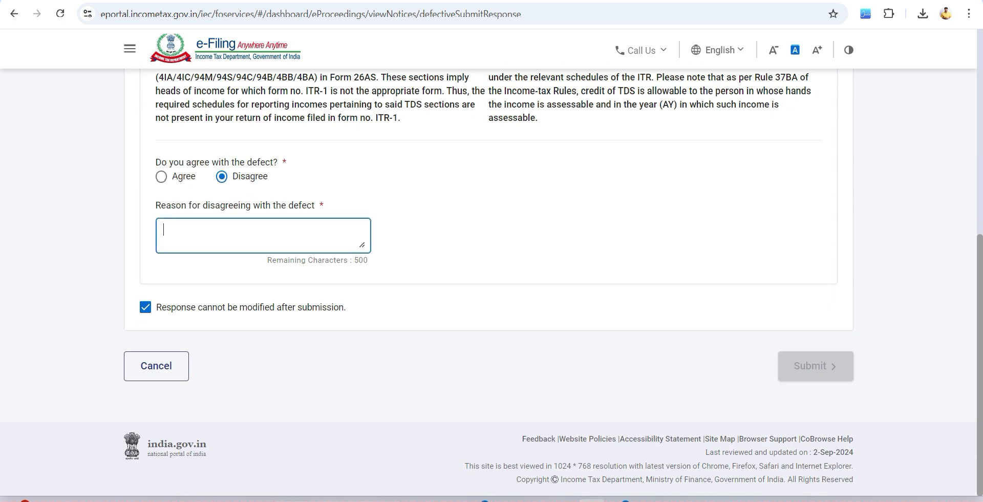
{"action": "scroll", "coordinate": [263, 236], "scroll_direction": "up", "scroll_amount": 8}
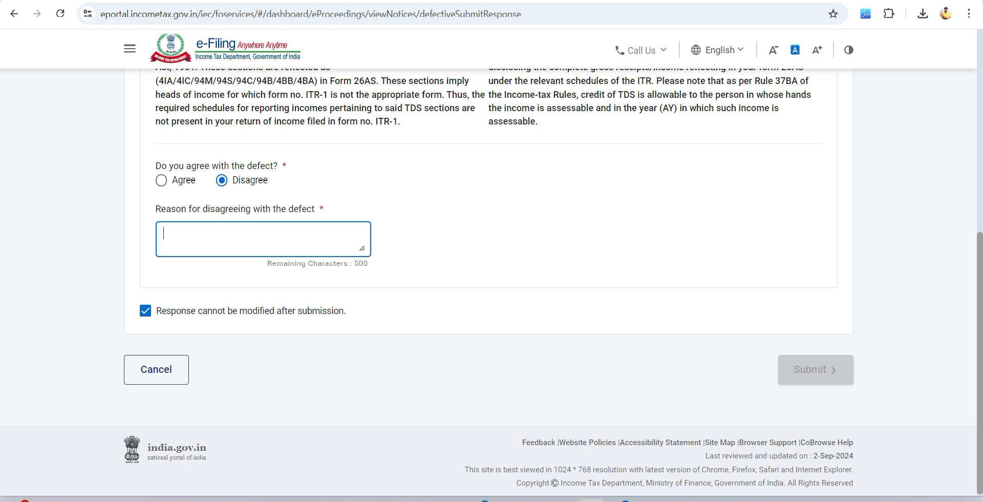
- Start an income tax return for assessment year 2024-25 in online mode and resume the saved ITR-2 draft
{"action": "mouse_move", "coordinate": [217, 93]}
{"action": "mouse_move", "coordinate": [292, 124]}
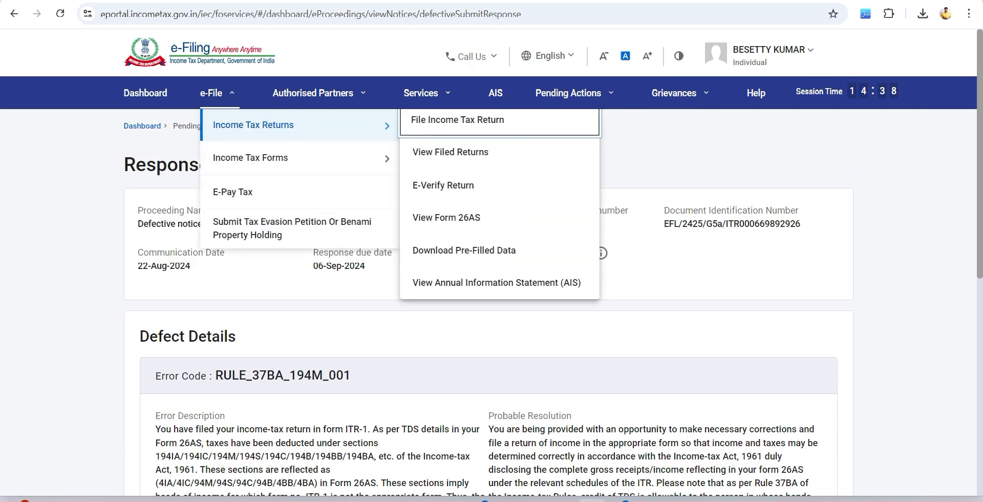
{"action": "left_click", "coordinate": [457, 120]}
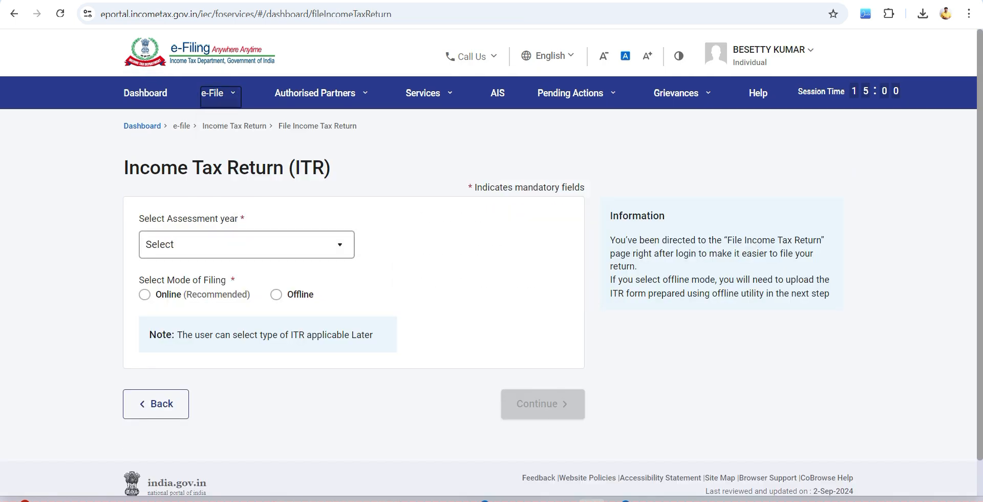
{"action": "left_click", "coordinate": [246, 245]}
{"action": "left_click", "coordinate": [204, 302]}
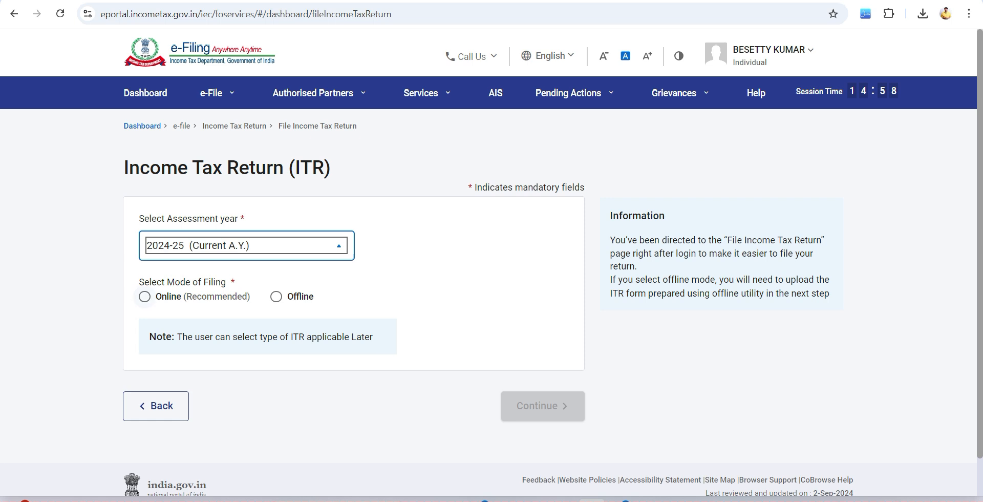
{"action": "left_click", "coordinate": [543, 404]}
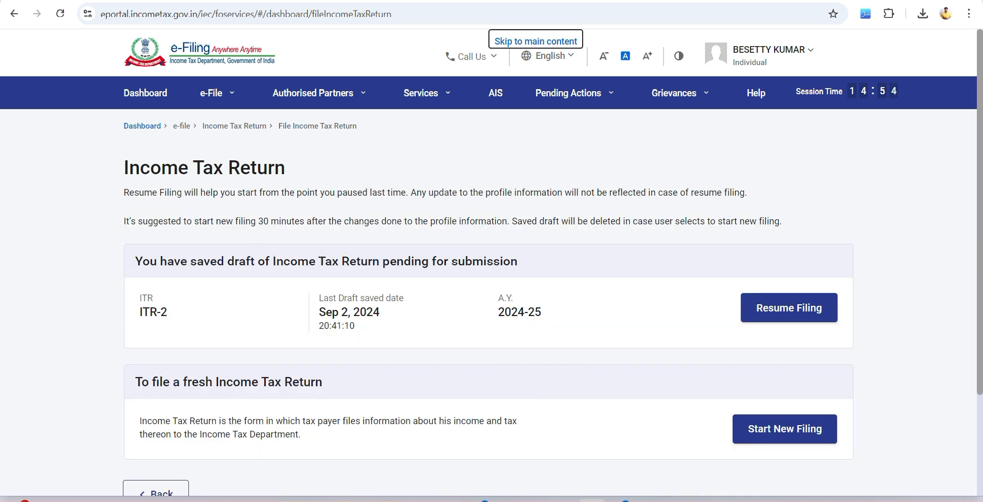
{"action": "left_click", "coordinate": [789, 308]}
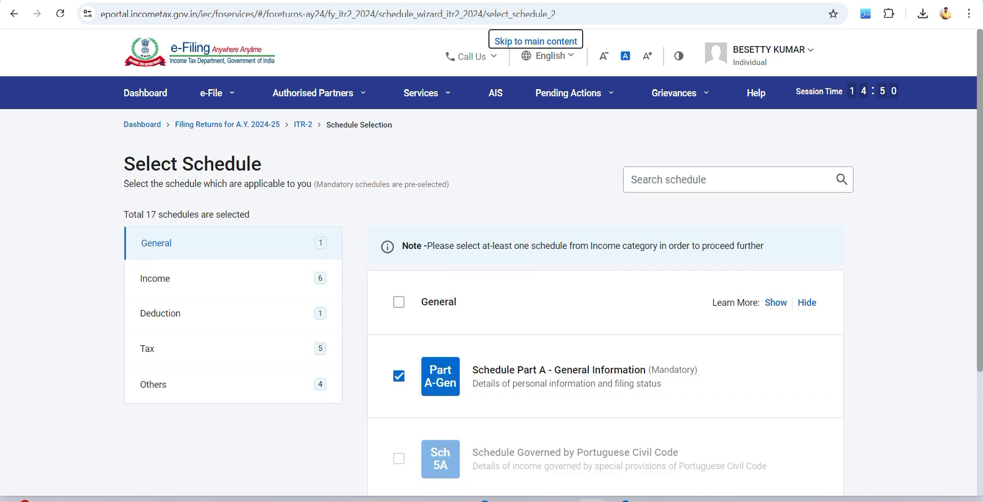
- Examine which schedules are selected in the General, Income and Deduction categories of the ITR-2
{"action": "scroll", "coordinate": [492, 282], "scroll_direction": "down", "scroll_amount": 2}
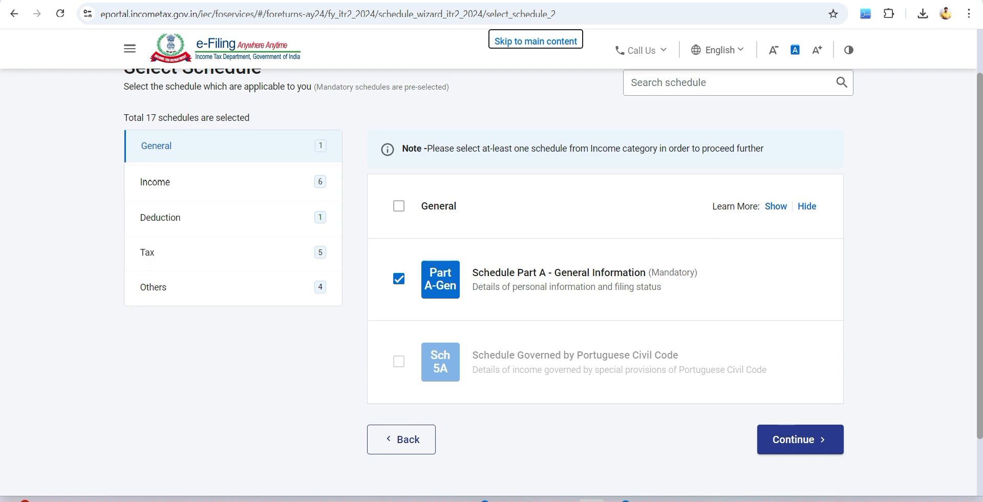
{"action": "left_click", "coordinate": [155, 183]}
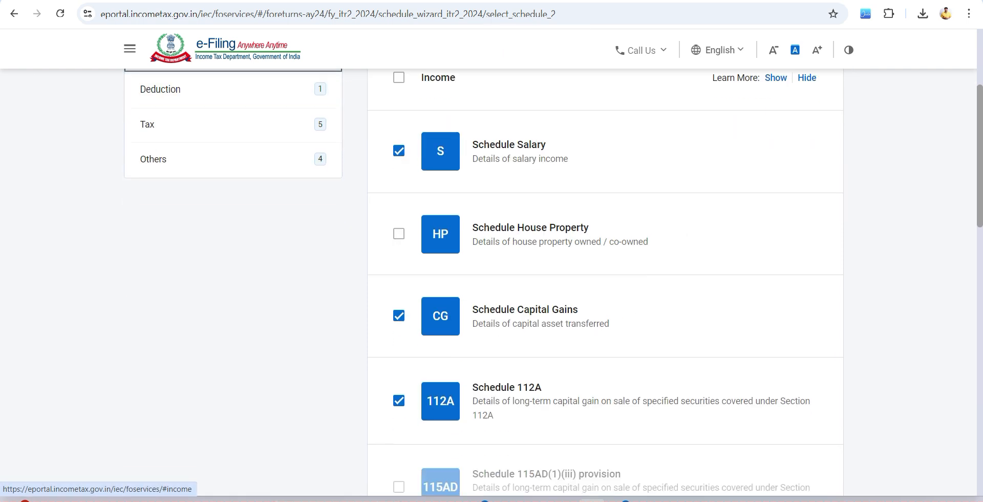
{"action": "scroll", "coordinate": [604, 281], "scroll_direction": "down", "scroll_amount": 6}
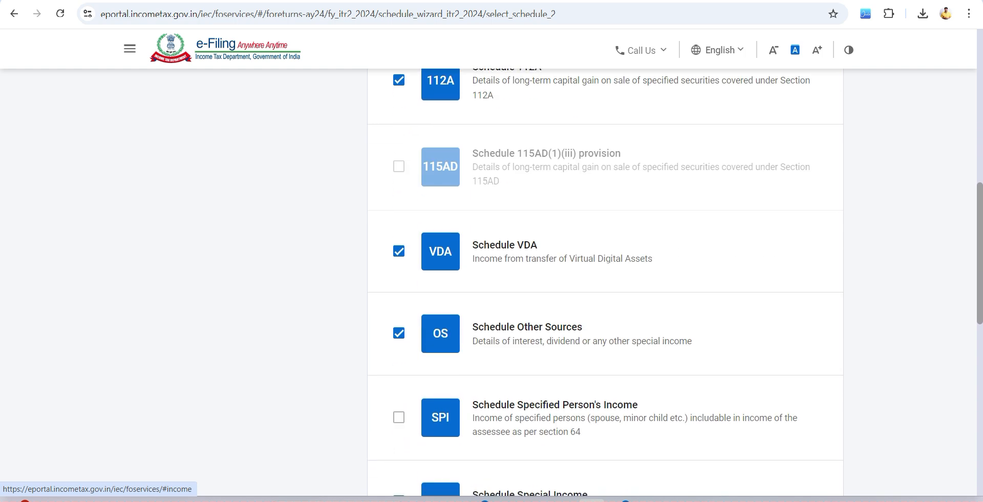
{"action": "scroll", "coordinate": [606, 281], "scroll_direction": "down", "scroll_amount": 6}
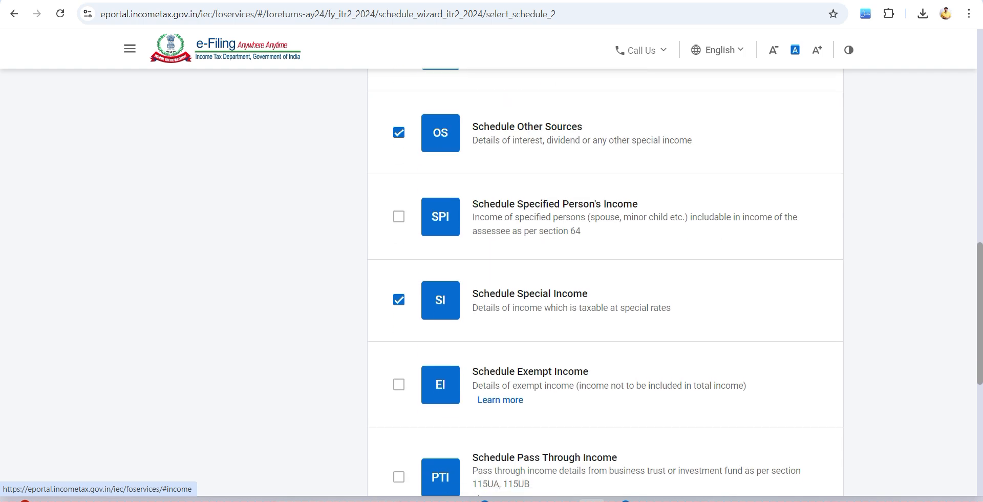
{"action": "scroll", "coordinate": [606, 282], "scroll_direction": "up", "scroll_amount": 6}
{"action": "scroll", "coordinate": [233, 313], "scroll_direction": "up", "scroll_amount": 10}
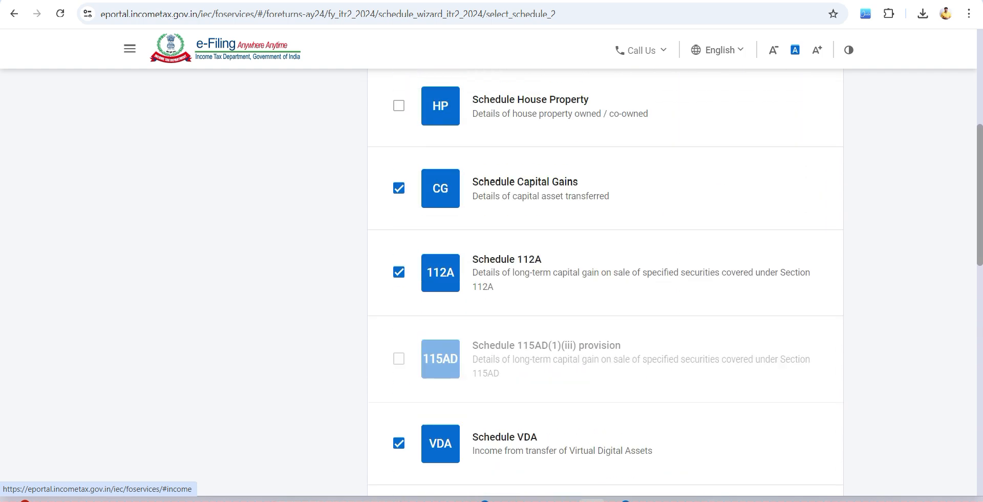
{"action": "left_click", "coordinate": [233, 313]}
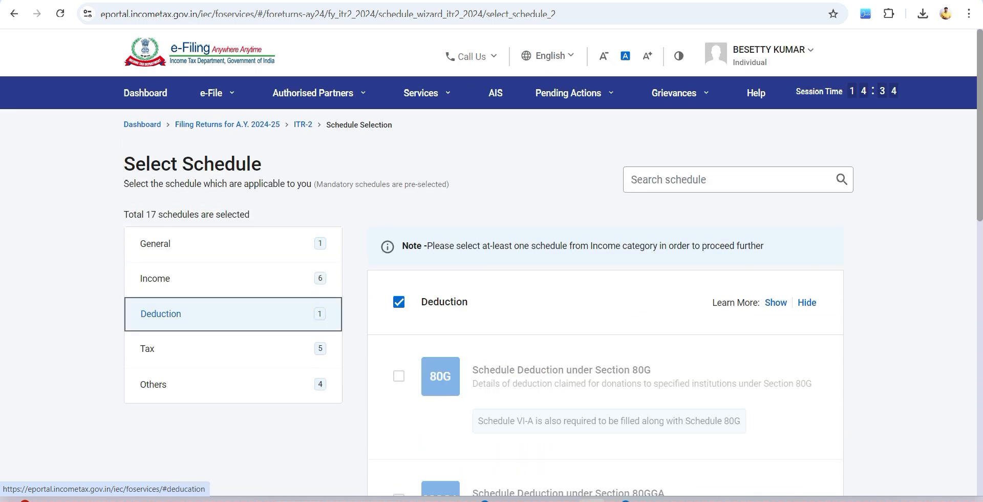
{"action": "scroll", "coordinate": [233, 314], "scroll_direction": "down", "scroll_amount": 10}
- Continue with the selected schedules, accept the schedule note and acknowledge the pre-filled data notice to reach the Schedules Summary
{"action": "left_click", "coordinate": [801, 365]}
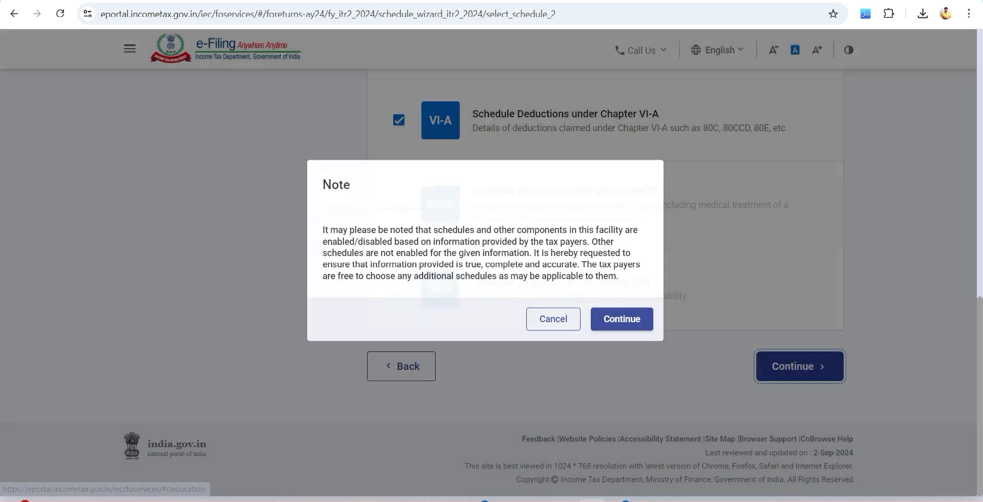
{"action": "left_click", "coordinate": [623, 321]}
{"action": "left_click", "coordinate": [276, 283]}
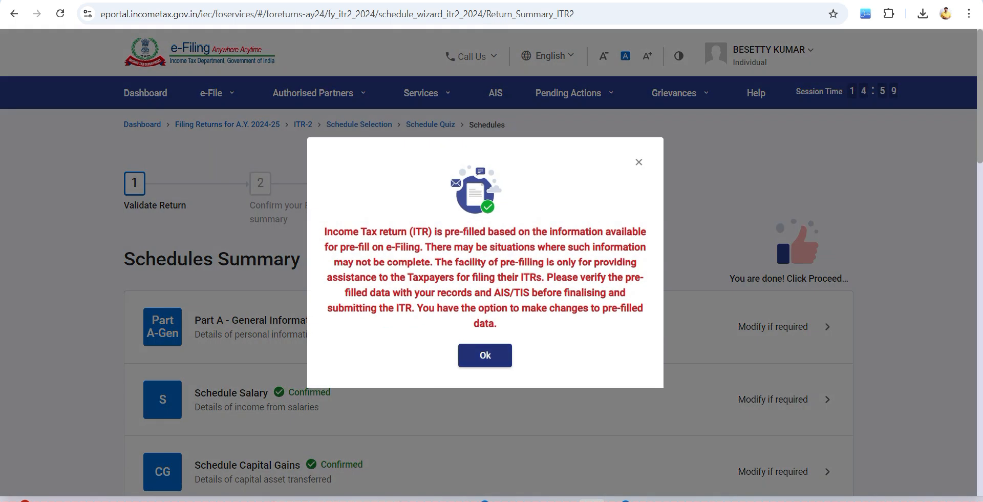
{"action": "left_click", "coordinate": [485, 355]}
- Open Part A - General Information from the Schedules Summary and expand its Filing Status section
{"action": "scroll", "coordinate": [488, 307], "scroll_direction": "down", "scroll_amount": 1}
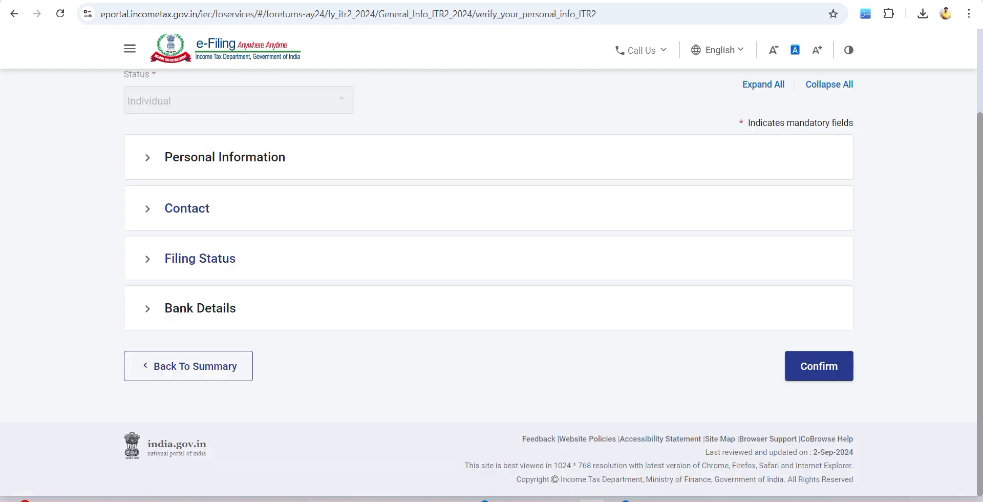
{"action": "key", "text": "alt"}
{"action": "left_click", "coordinate": [200, 259]}
- Review the Filing Status entries from filing section to representative assessee, collapse the section and confirm Part A - General Information
{"action": "scroll", "coordinate": [488, 283], "scroll_direction": "down", "scroll_amount": 1}
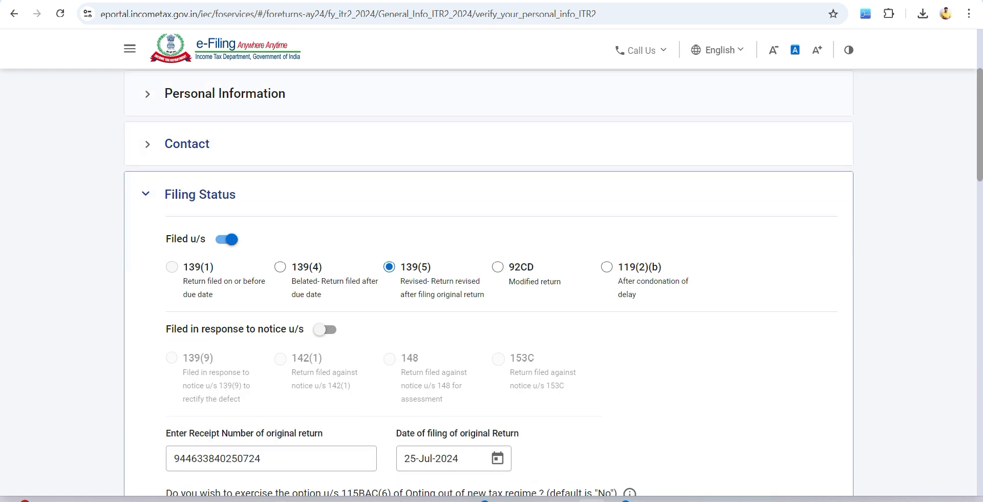
{"action": "scroll", "coordinate": [488, 283], "scroll_direction": "down", "scroll_amount": 1}
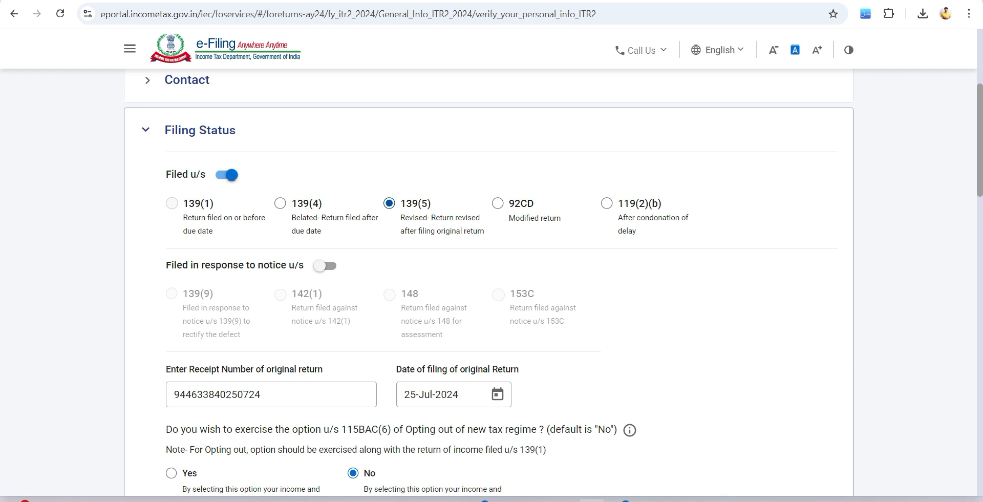
{"action": "scroll", "coordinate": [489, 283], "scroll_direction": "down", "scroll_amount": 1}
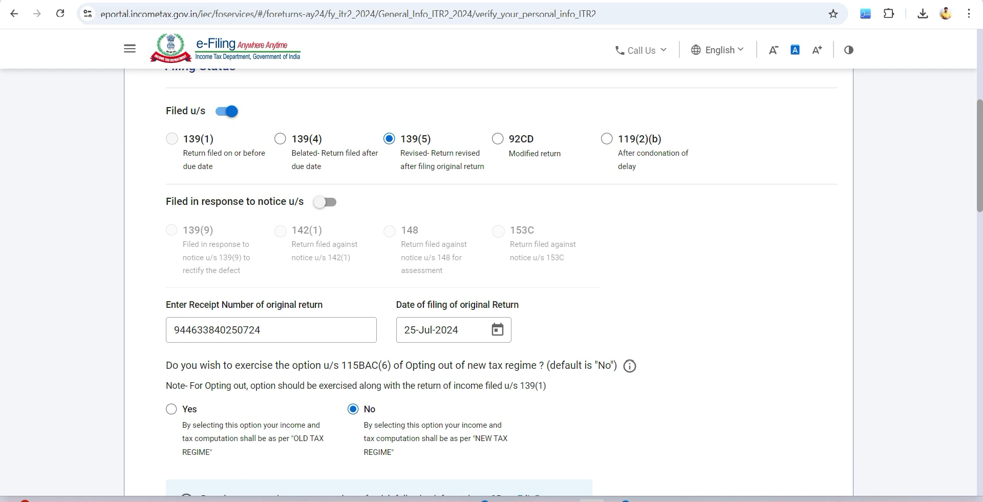
{"action": "scroll", "coordinate": [502, 277], "scroll_direction": "down", "scroll_amount": 1}
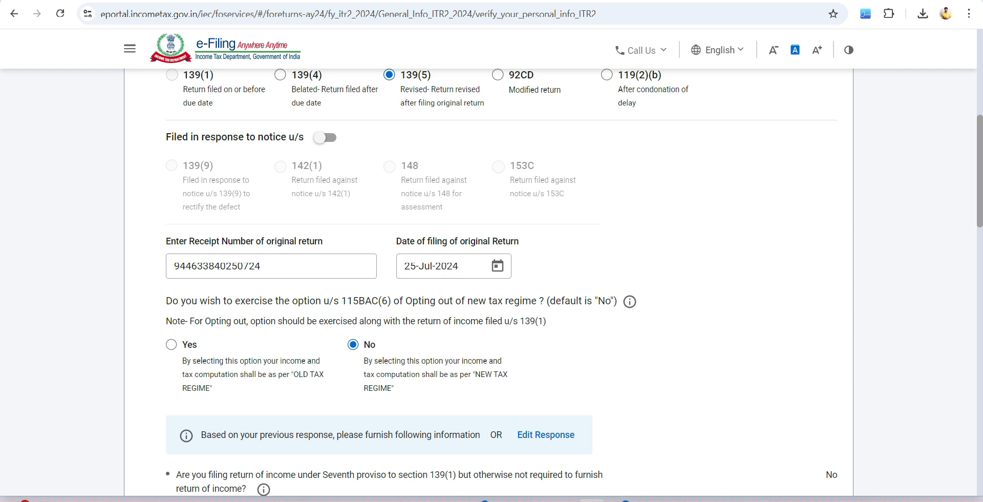
{"action": "scroll", "coordinate": [491, 282], "scroll_direction": "down", "scroll_amount": 3}
{"action": "scroll", "coordinate": [491, 281], "scroll_direction": "down", "scroll_amount": 5}
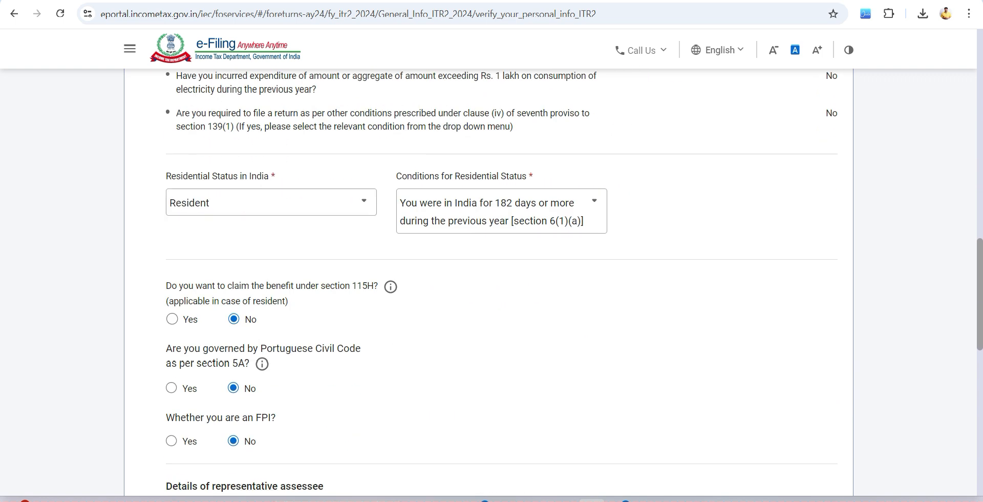
{"action": "scroll", "coordinate": [492, 281], "scroll_direction": "down", "scroll_amount": 2}
{"action": "scroll", "coordinate": [492, 282], "scroll_direction": "down", "scroll_amount": 6}
{"action": "left_click", "coordinate": [248, 348]}
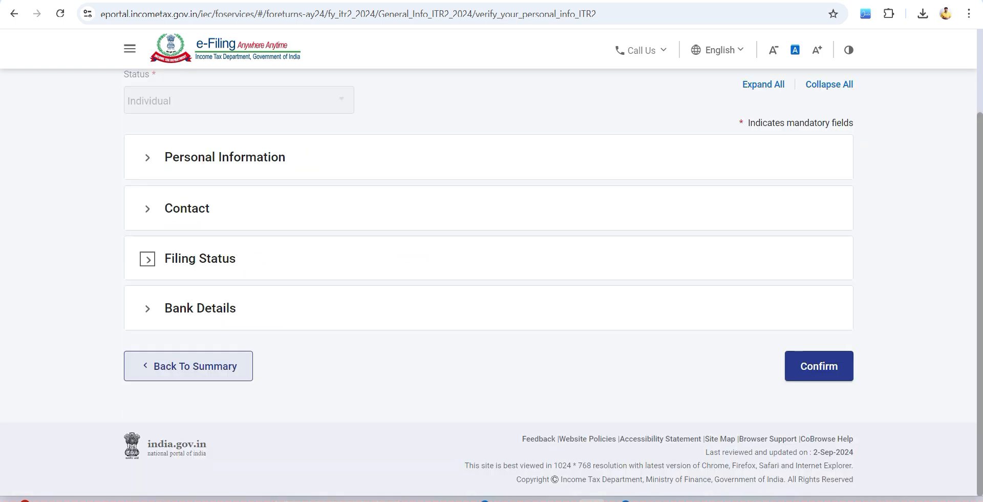
{"action": "left_click", "coordinate": [820, 366]}
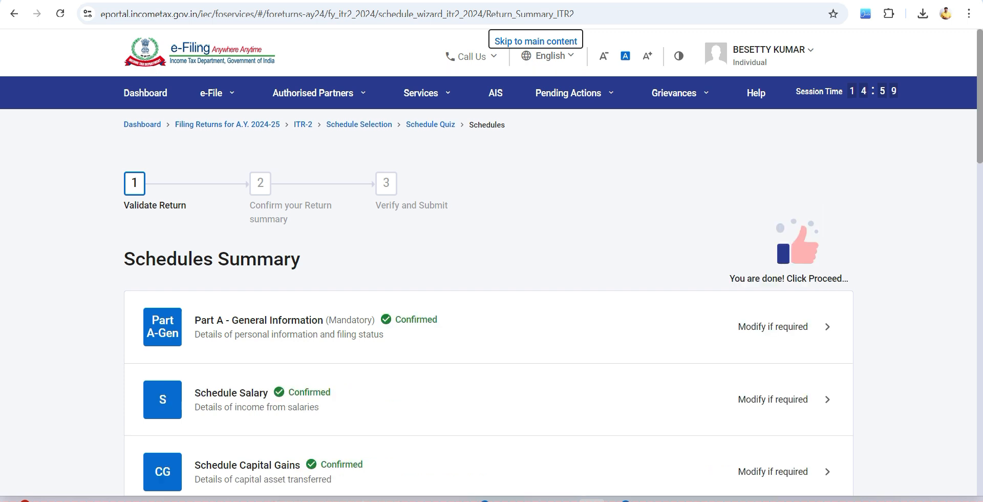
{"action": "scroll", "coordinate": [489, 287], "scroll_direction": "down", "scroll_amount": 3}
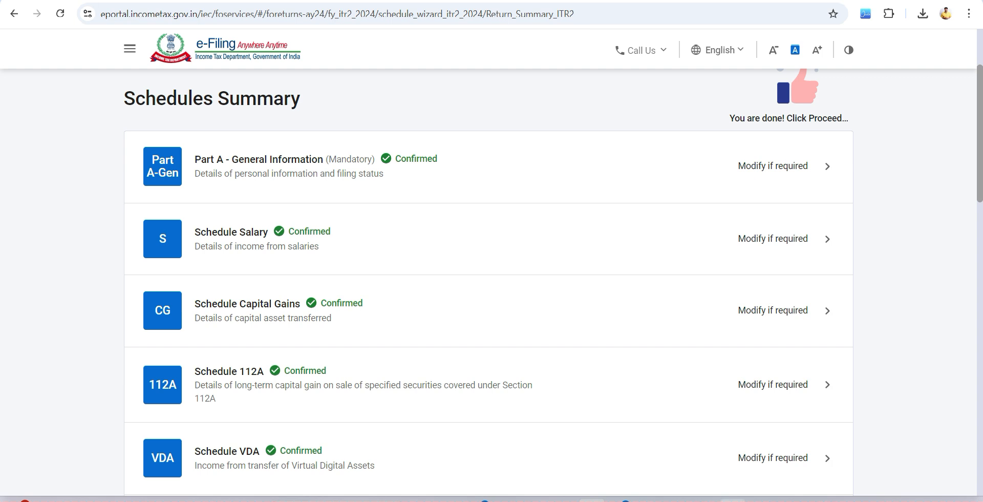
- Switch to the image viewer to show the course poster and return to the Schedules Summary in the browser
{"action": "left_click", "coordinate": [734, 500]}
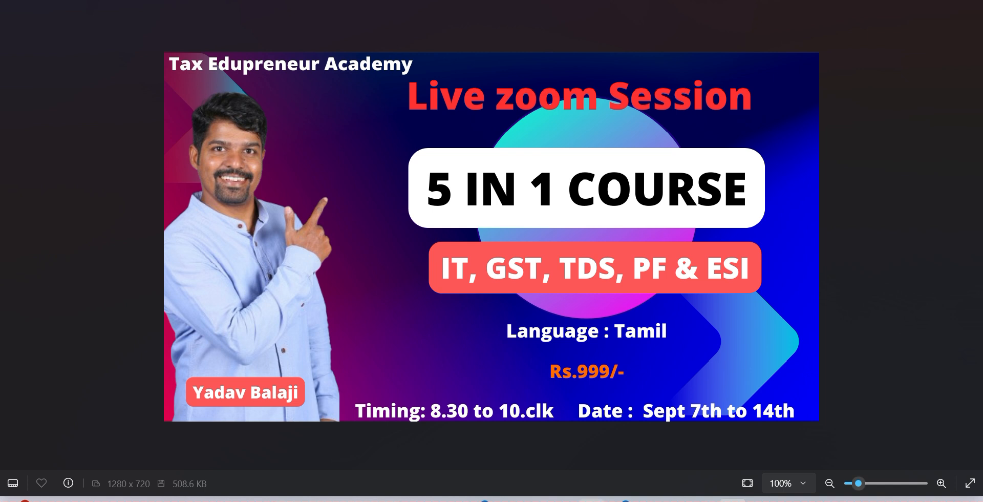
{"action": "mouse_move", "coordinate": [591, 500]}
{"action": "left_click", "coordinate": [592, 451]}
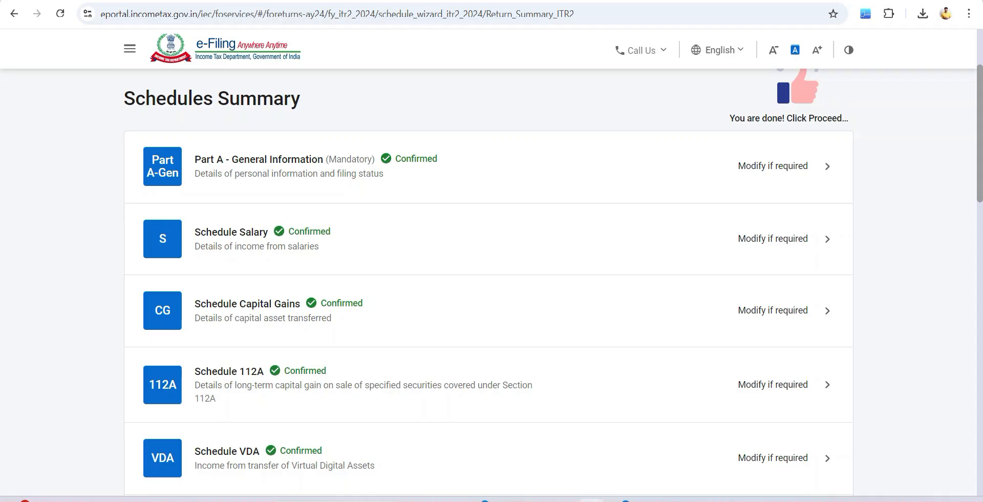
- Switch to the Razorpay payment page editor and review the course description's PF, ESI and TDS Mini Course topics
{"action": "key", "text": "ctrl+Tab"}
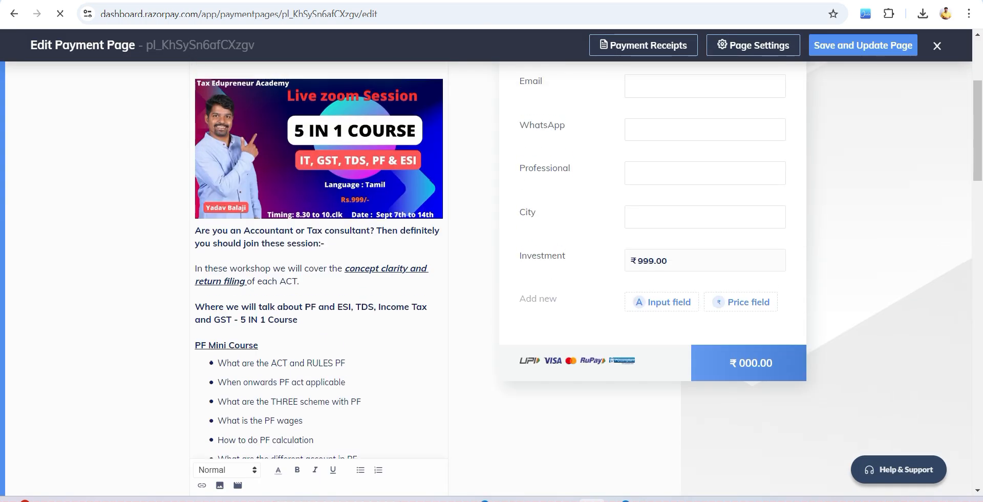
{"action": "scroll", "coordinate": [319, 261], "scroll_direction": "down", "scroll_amount": 3}
{"action": "left_click_drag", "start_coordinate": [195, 183], "coordinate": [258, 183]}
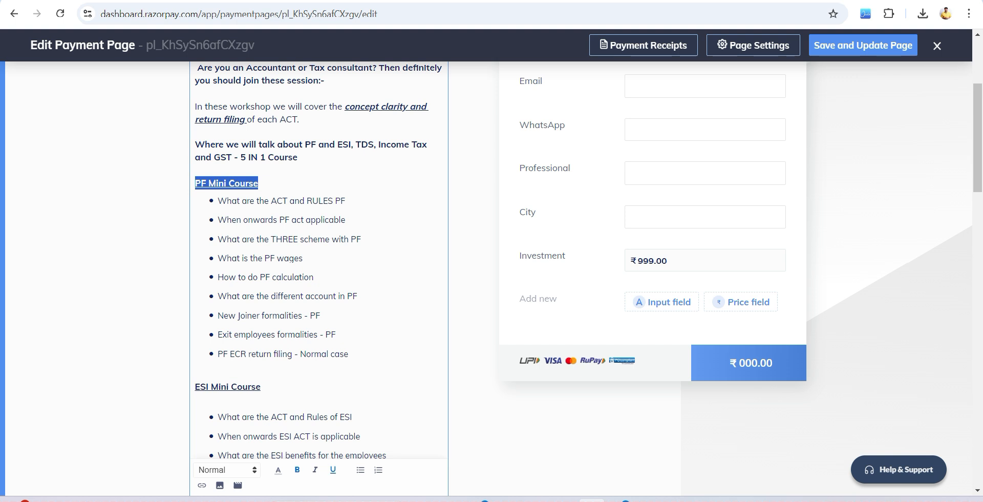
{"action": "left_click_drag", "start_coordinate": [247, 258], "coordinate": [313, 277]}
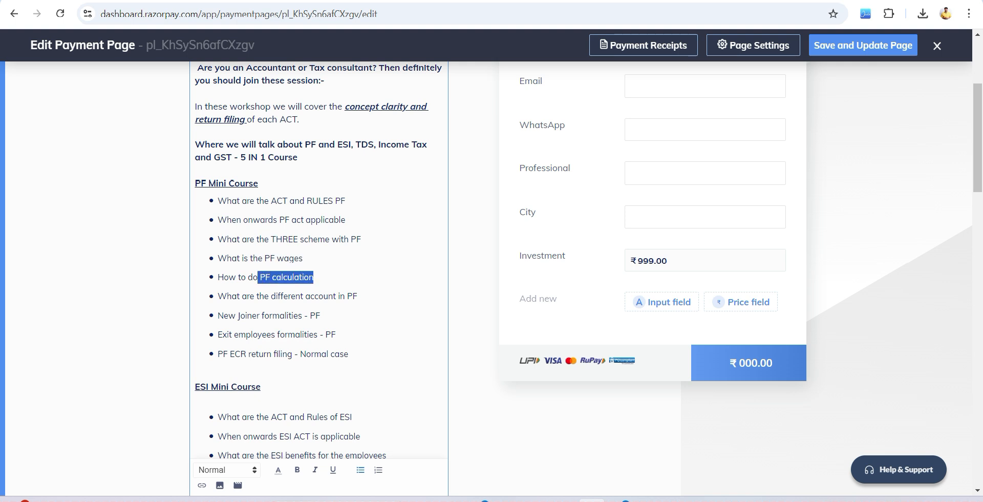
{"action": "scroll", "coordinate": [287, 277], "scroll_direction": "down", "scroll_amount": 1}
{"action": "left_click_drag", "start_coordinate": [241, 290], "coordinate": [349, 290]}
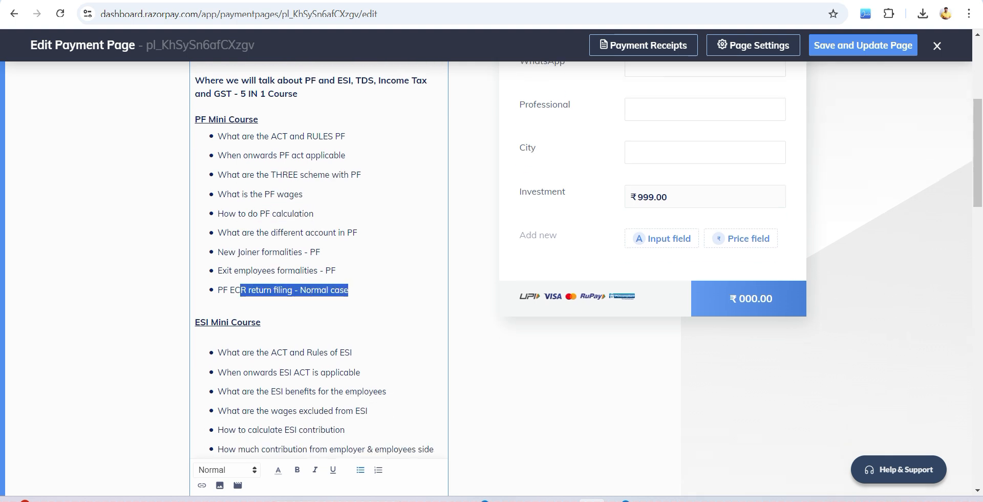
{"action": "scroll", "coordinate": [348, 289], "scroll_direction": "down", "scroll_amount": 2}
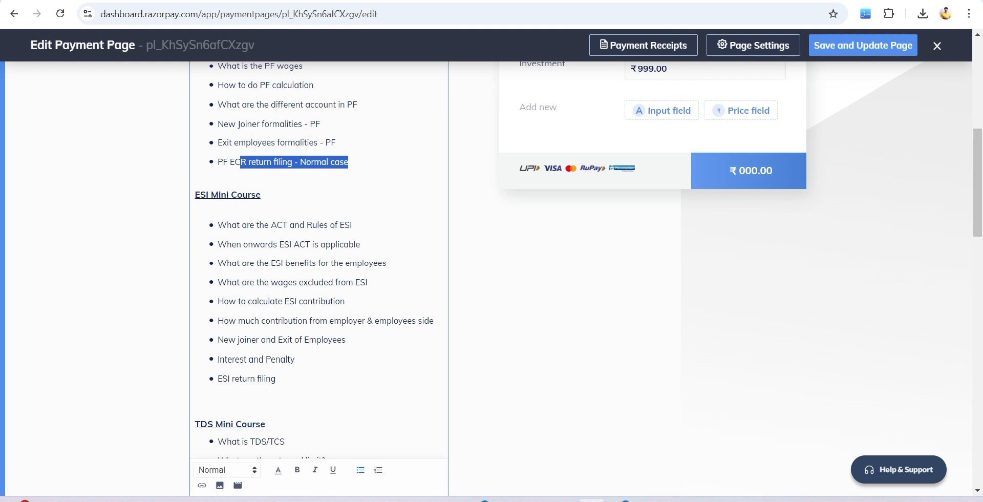
{"action": "scroll", "coordinate": [583, 256], "scroll_direction": "down", "scroll_amount": 5}
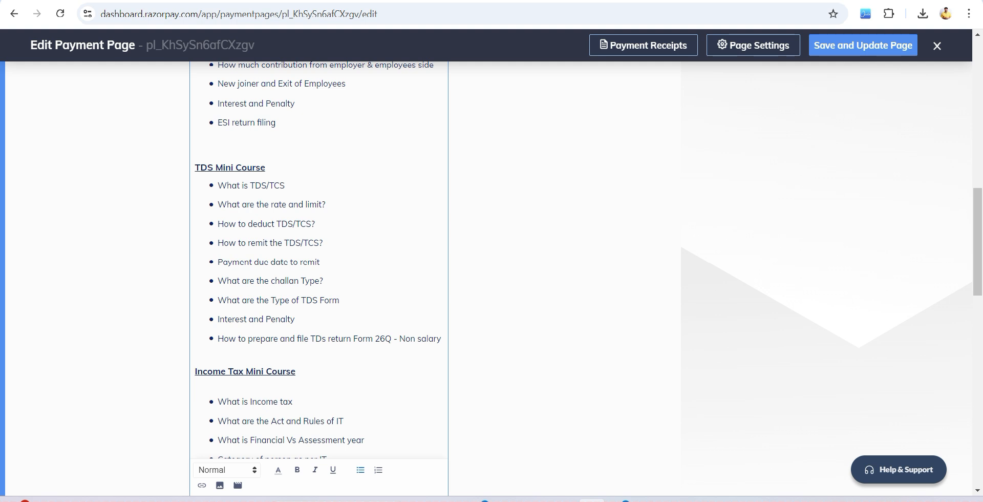
{"action": "left_click_drag", "start_coordinate": [328, 338], "coordinate": [418, 338]}
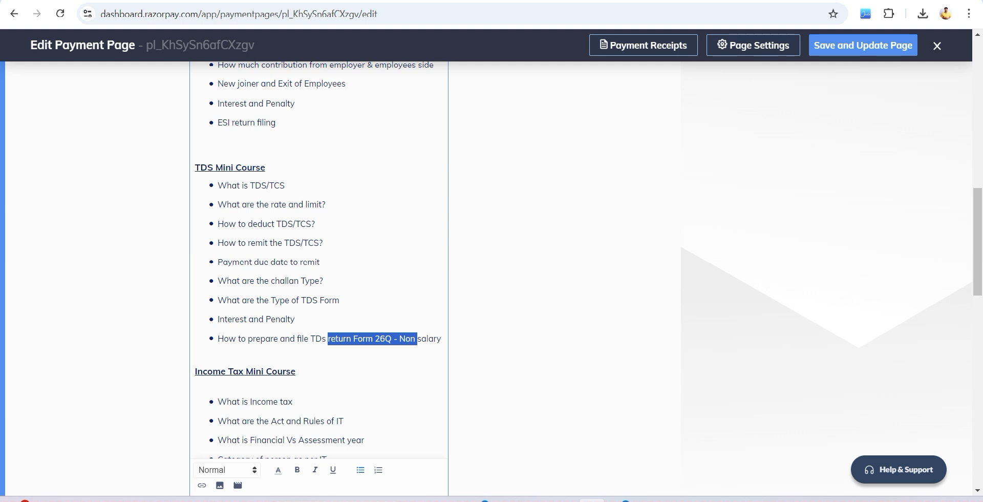
- Review the Income Tax and GST Mini Course topics and the investment, language, date and timing lines in the course description
{"action": "scroll", "coordinate": [318, 256], "scroll_direction": "down", "scroll_amount": 3}
{"action": "scroll", "coordinate": [318, 256], "scroll_direction": "down", "scroll_amount": 1}
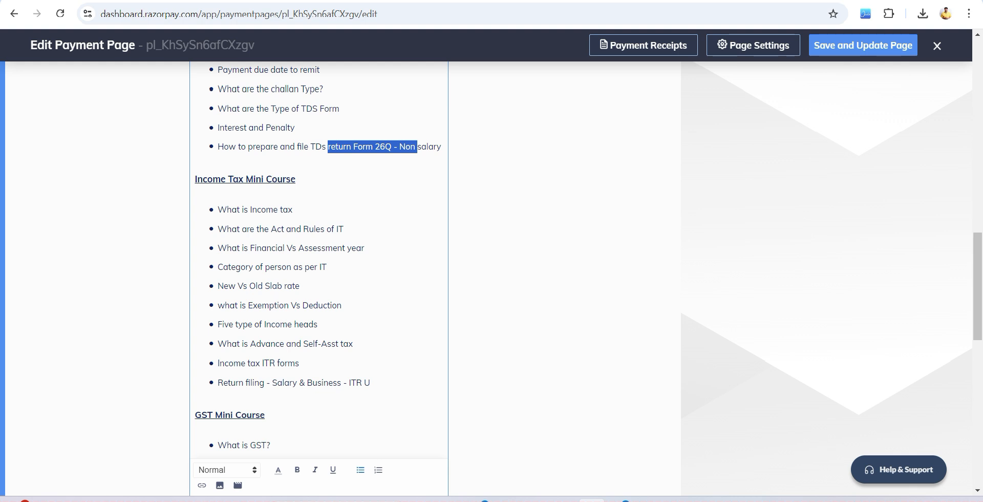
{"action": "scroll", "coordinate": [318, 256], "scroll_direction": "down", "scroll_amount": 2}
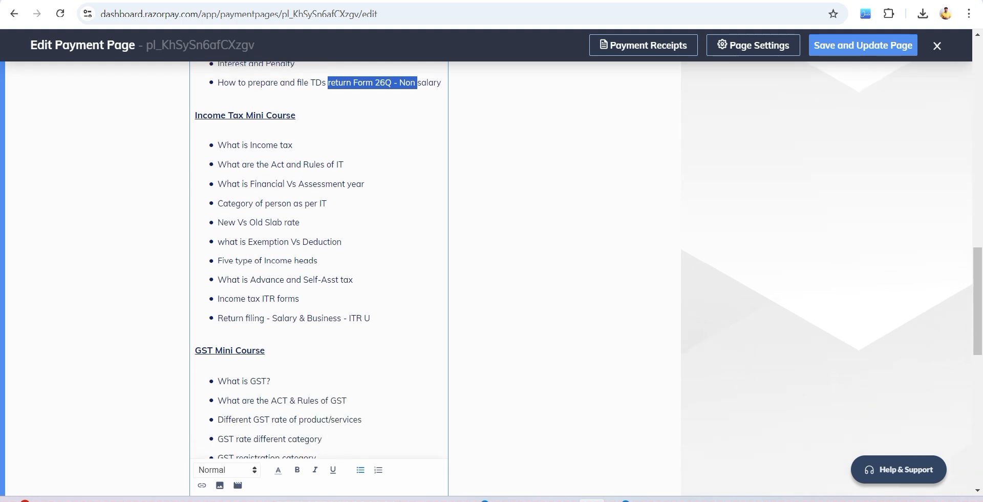
{"action": "scroll", "coordinate": [319, 256], "scroll_direction": "down", "scroll_amount": 2}
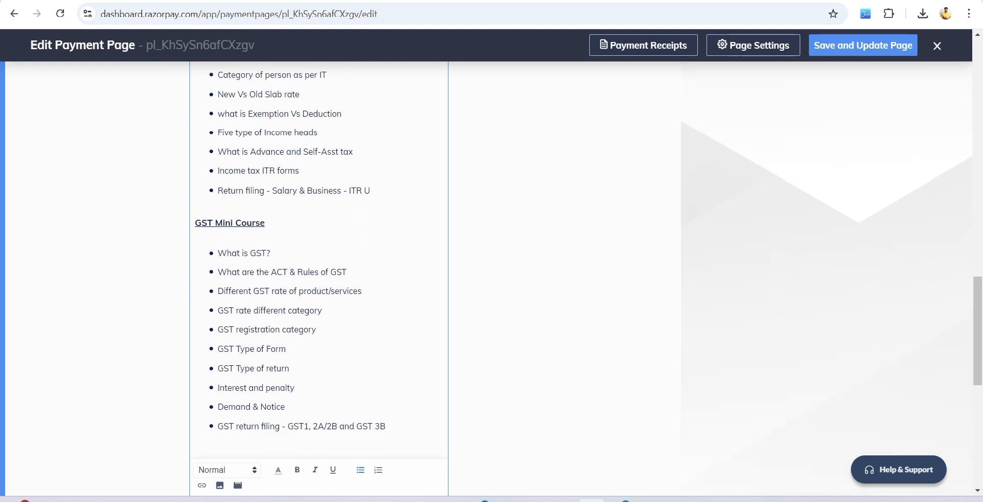
{"action": "scroll", "coordinate": [318, 256], "scroll_direction": "down", "scroll_amount": 1}
{"action": "left_click_drag", "start_coordinate": [275, 362], "coordinate": [386, 362]}
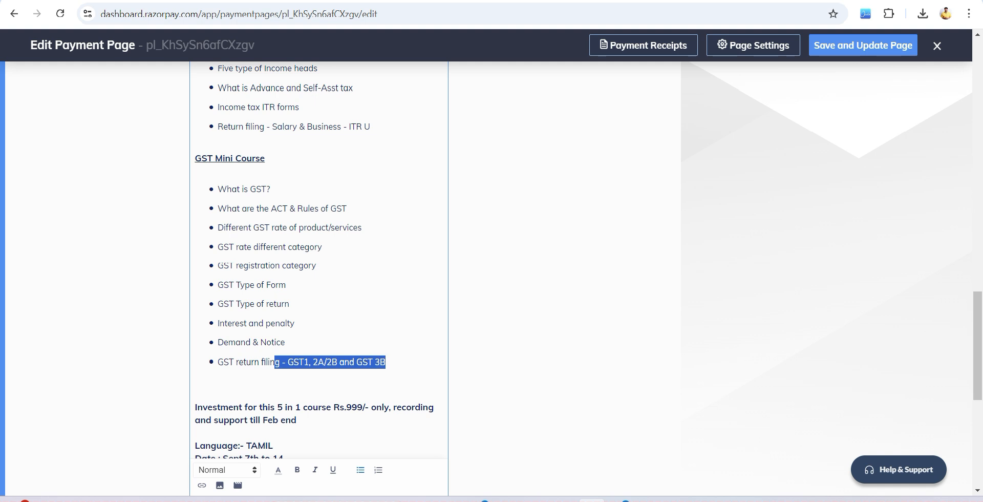
{"action": "scroll", "coordinate": [318, 256], "scroll_direction": "down", "scroll_amount": 1}
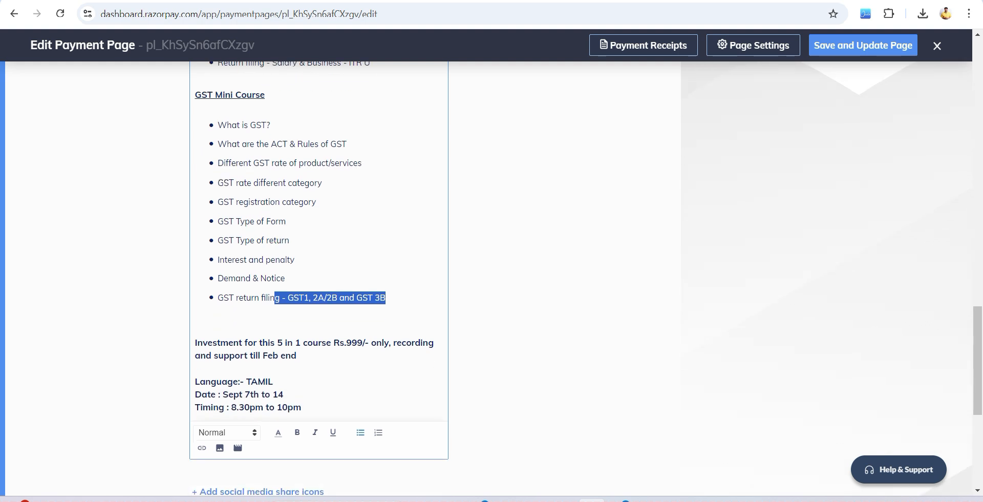
- Change the month in the course description's recording and support line to Sept
{"action": "left_click", "coordinate": [279, 356]}
{"action": "key", "text": "BackSpace"}
{"action": "key", "text": "BackSpace"}
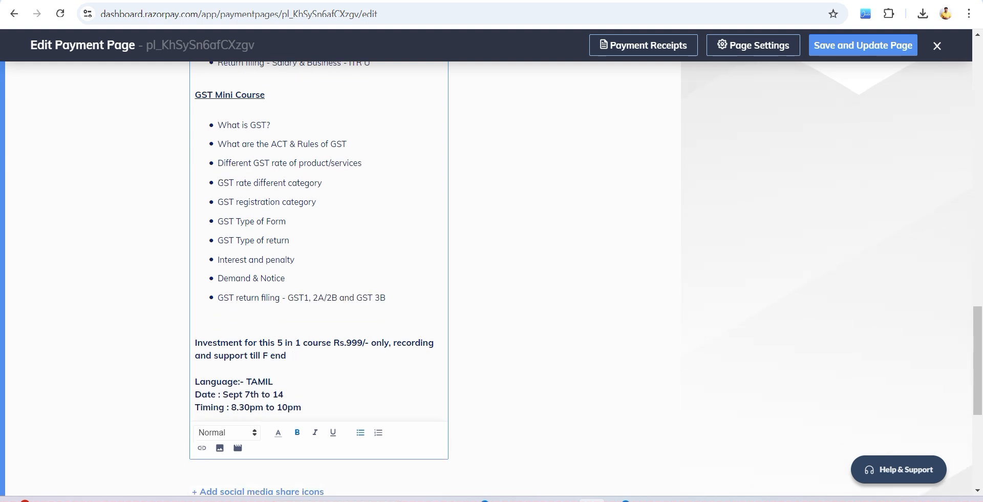
{"action": "scroll", "coordinate": [318, 256], "scroll_direction": "up", "scroll_amount": 14}
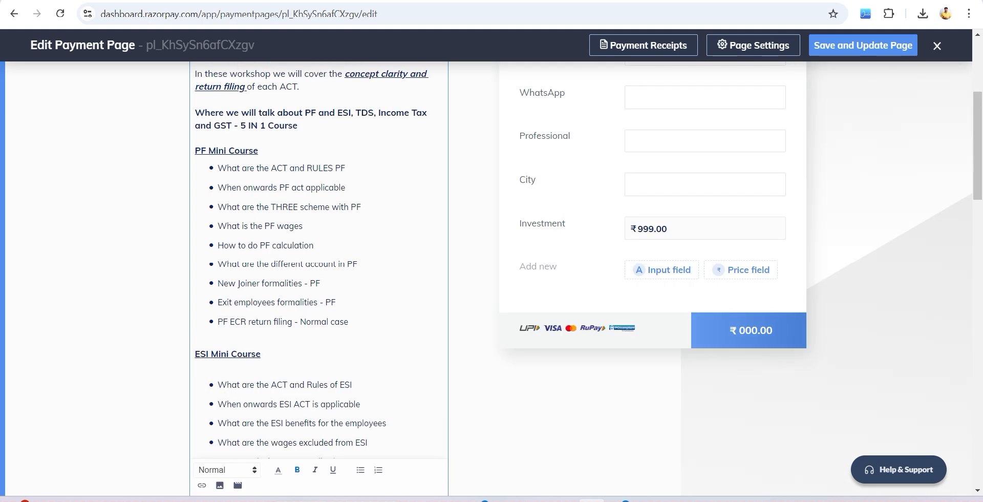
{"action": "scroll", "coordinate": [319, 256], "scroll_direction": "down", "scroll_amount": 15}
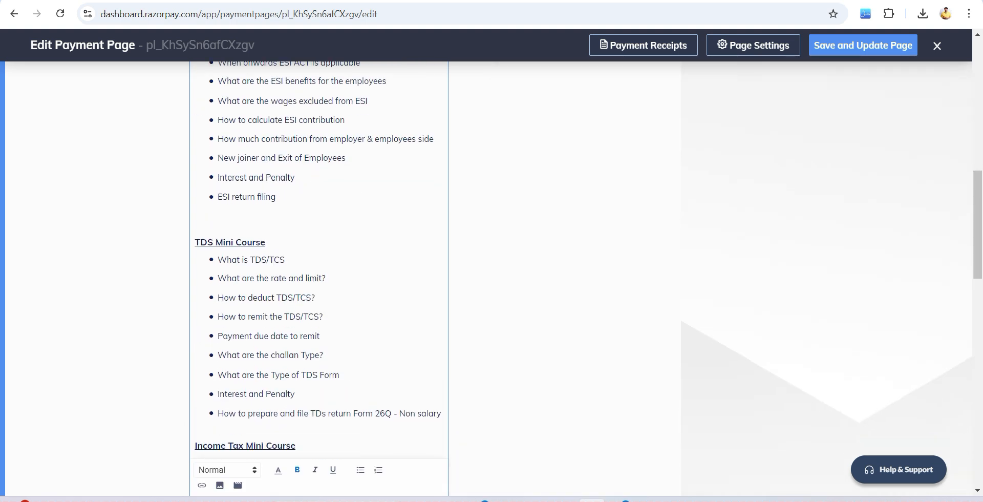
{"action": "scroll", "coordinate": [318, 256], "scroll_direction": "up", "scroll_amount": 3}
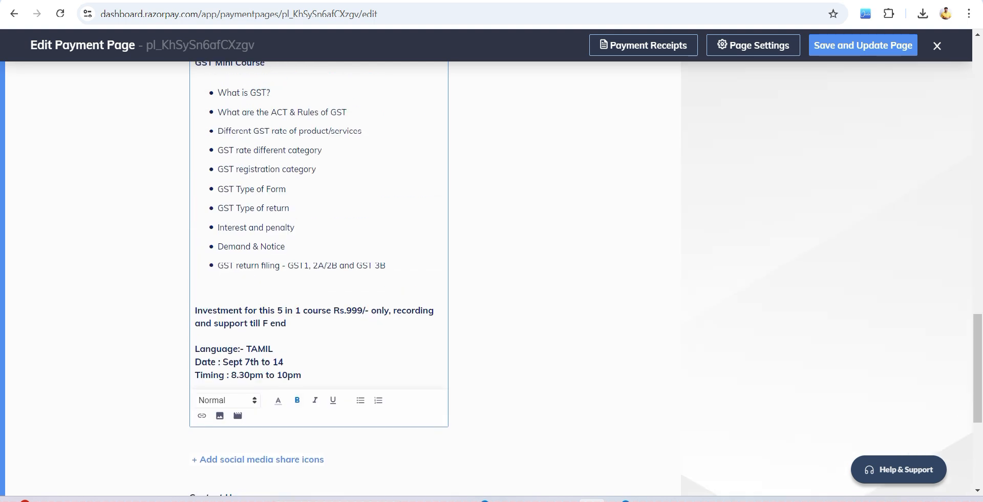
{"action": "key", "text": "BackSpace"}
{"action": "type", "text": "Sept"}
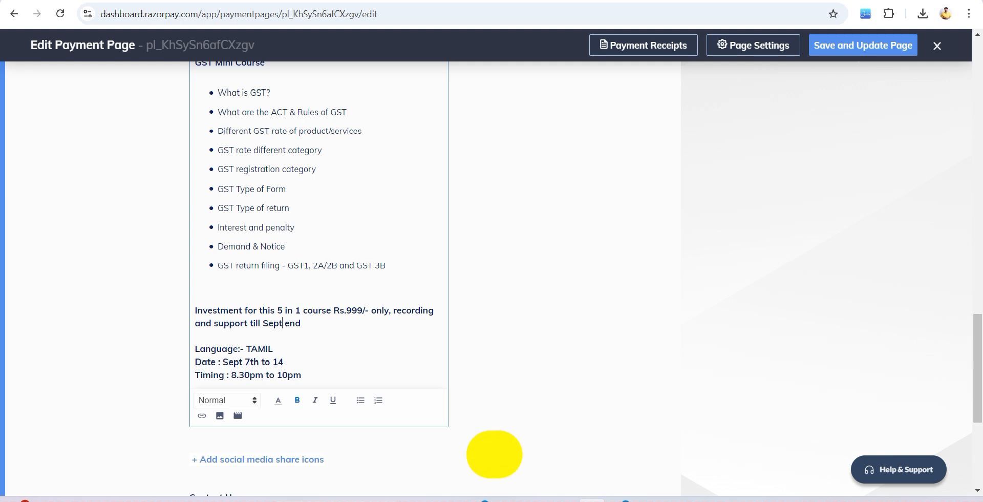
{"action": "scroll", "coordinate": [491, 256], "scroll_direction": "up", "scroll_amount": 20}
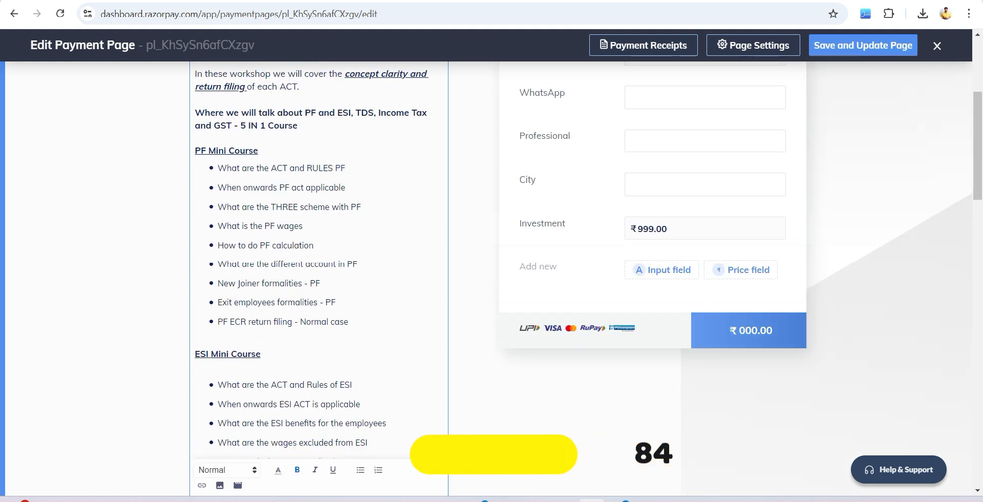
{"action": "scroll", "coordinate": [492, 256], "scroll_direction": "up", "scroll_amount": 4}
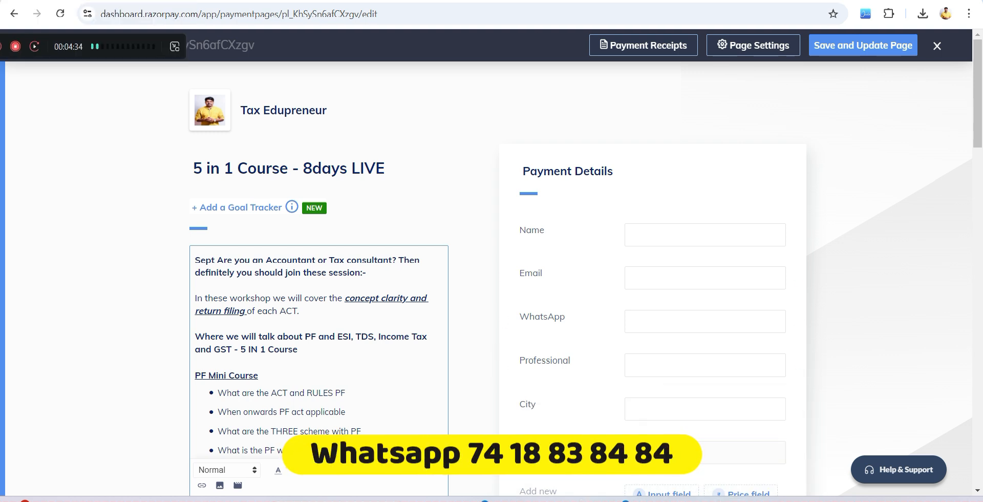
- Return to the e-Filing Schedules Summary, open Schedule Salary and start editing Employer 1's breakup details
{"action": "left_click", "coordinate": [69, 1]}
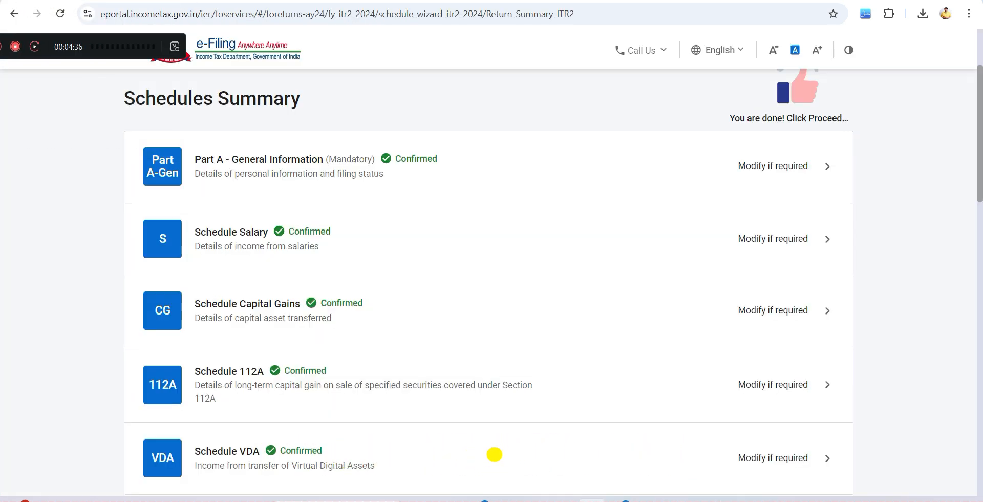
{"action": "scroll", "coordinate": [488, 281], "scroll_direction": "down", "scroll_amount": 1}
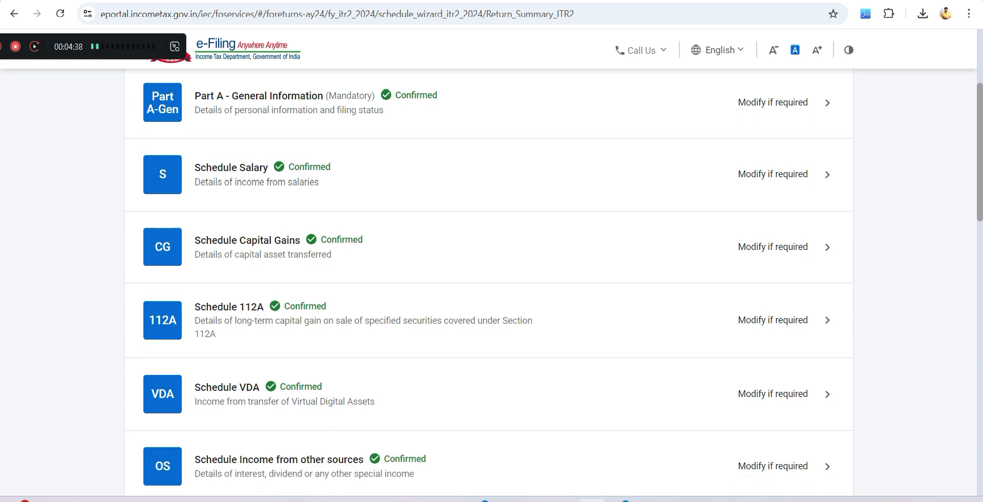
{"action": "left_click", "coordinate": [231, 168]}
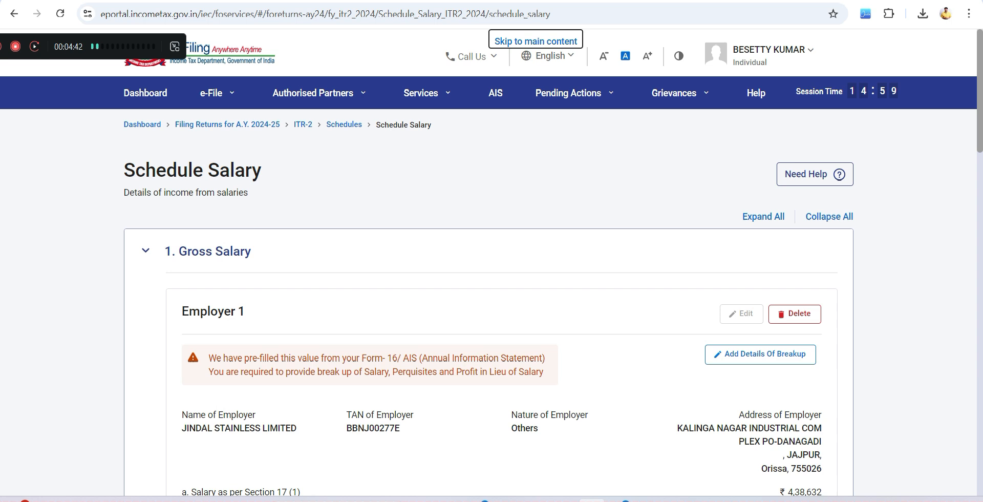
{"action": "left_click", "coordinate": [760, 355]}
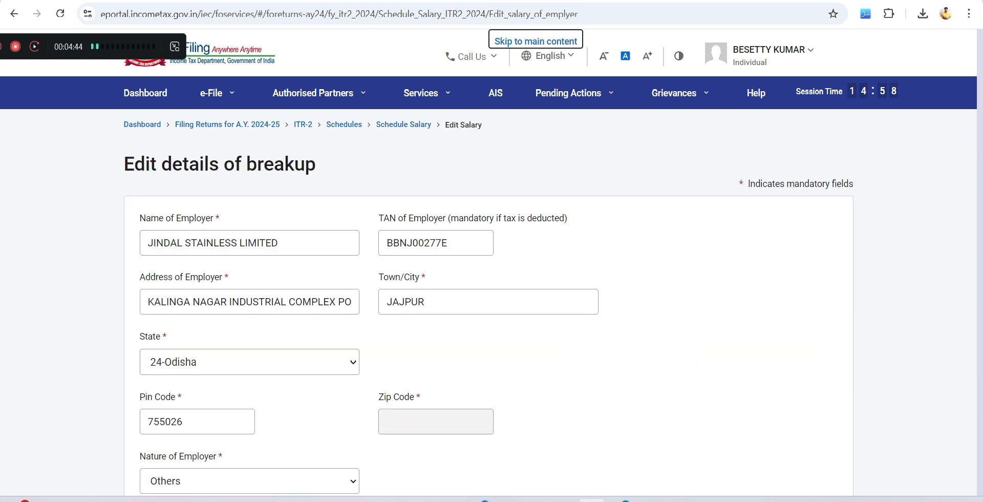
- Review Employer 1's salary breakup, save it and confirm Schedule Salary
{"action": "scroll", "coordinate": [492, 269], "scroll_direction": "down", "scroll_amount": 9}
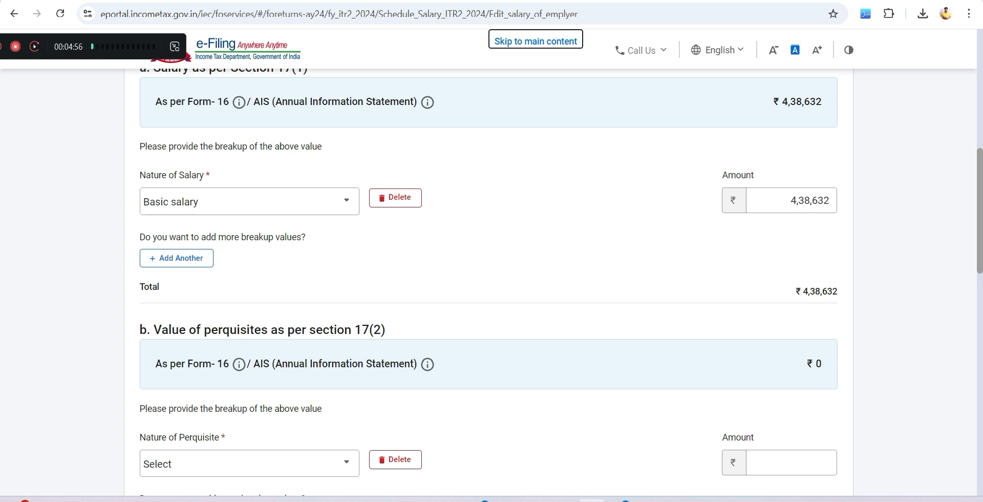
{"action": "scroll", "coordinate": [489, 281], "scroll_direction": "down", "scroll_amount": 15}
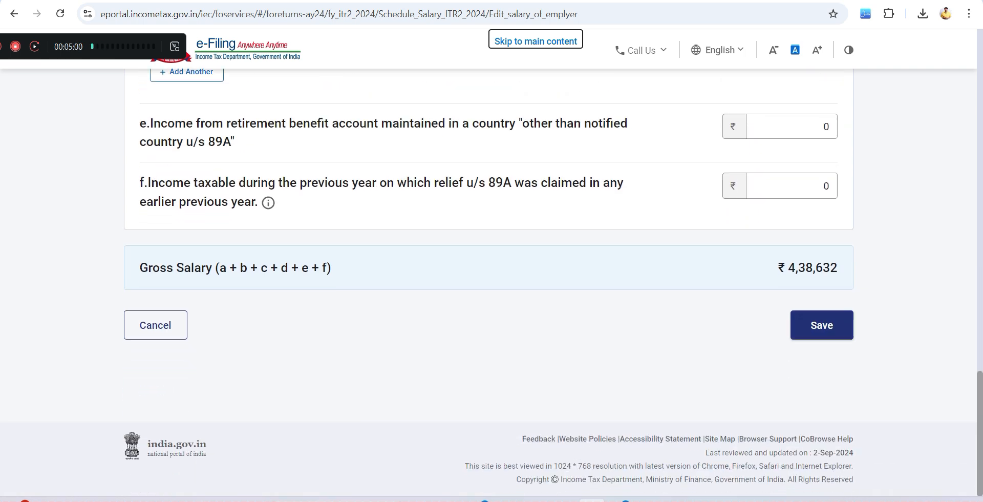
{"action": "left_click", "coordinate": [822, 325]}
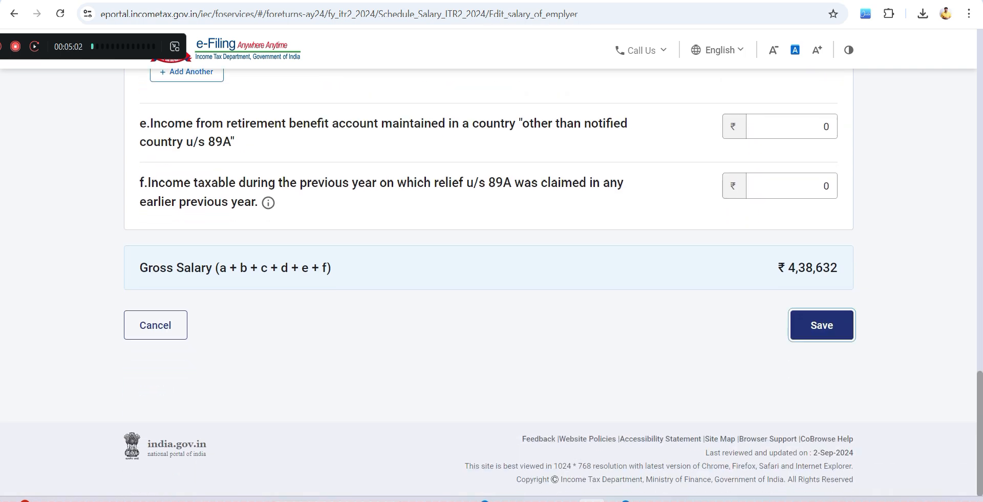
{"action": "scroll", "coordinate": [819, 359], "scroll_direction": "down", "scroll_amount": 18}
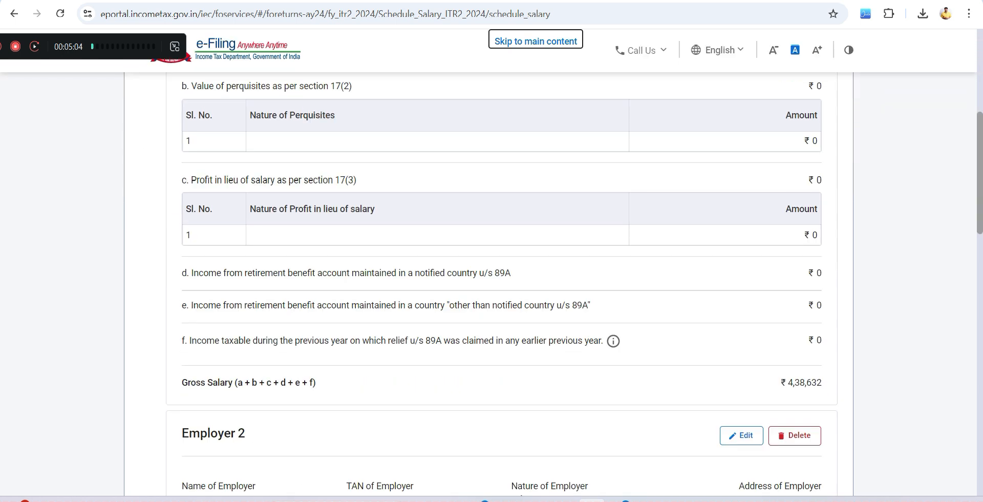
{"action": "left_click", "coordinate": [819, 366]}
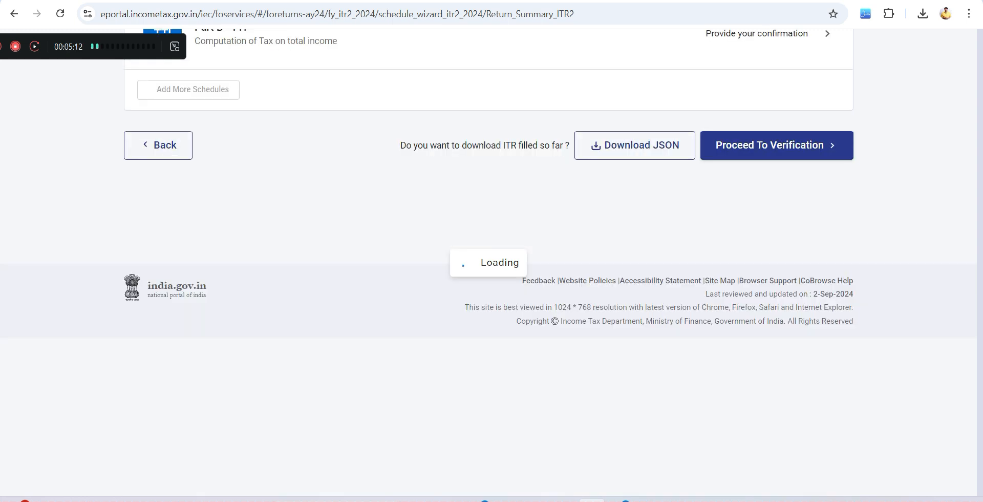
- Open Schedule Capital Gains, accept the section 234C interest note and continue with the selected section 111A and 112A equity asset types
{"action": "scroll", "coordinate": [488, 283], "scroll_direction": "down", "scroll_amount": 2}
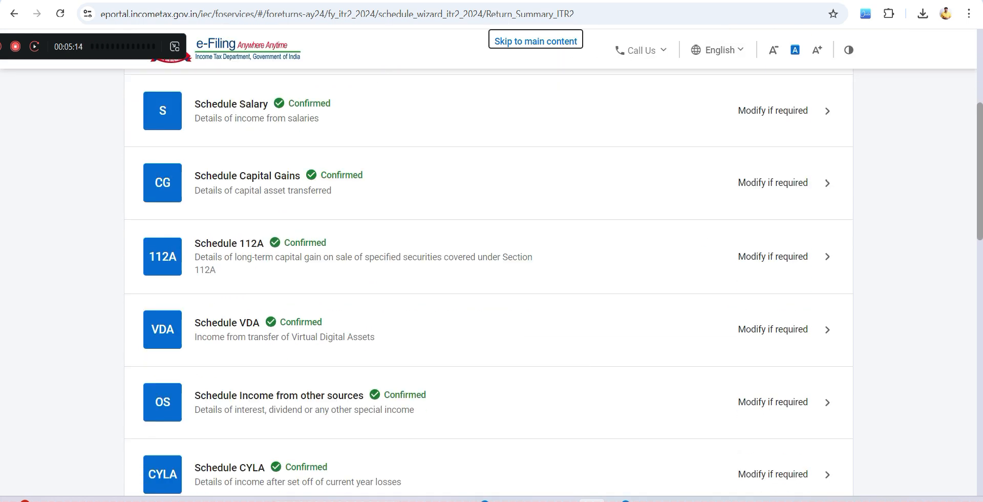
{"action": "scroll", "coordinate": [488, 282], "scroll_direction": "up", "scroll_amount": 2}
{"action": "left_click", "coordinate": [226, 304]}
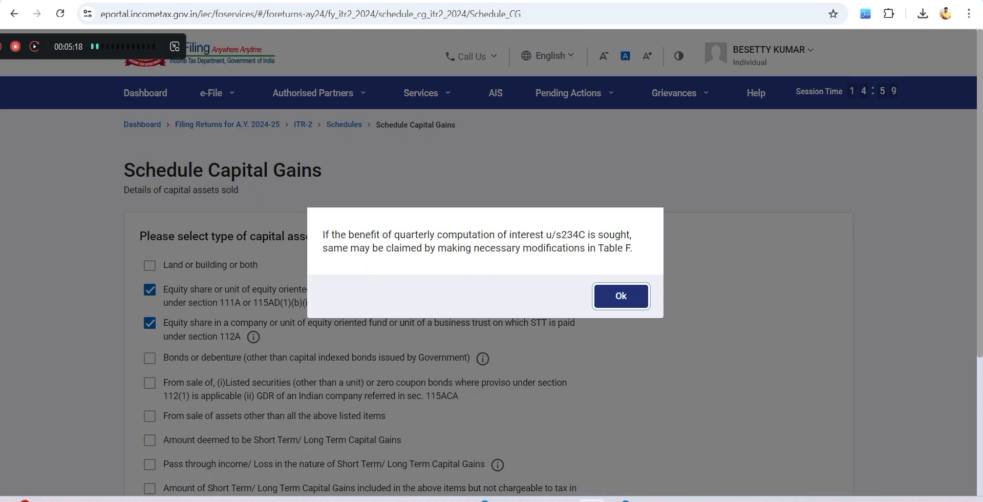
{"action": "left_click", "coordinate": [621, 293]}
{"action": "scroll", "coordinate": [489, 283], "scroll_direction": "down", "scroll_amount": 2}
{"action": "left_click", "coordinate": [810, 367]}
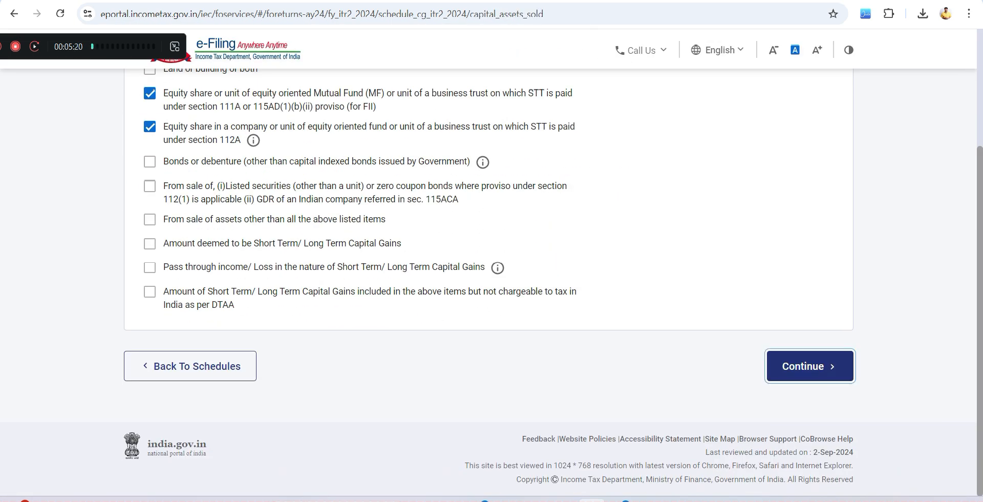
- Switch to the AIS SFT workbook in Excel and examine the Long Term row's sale value, cost and gain
{"action": "mouse_move", "coordinate": [647, 500]}
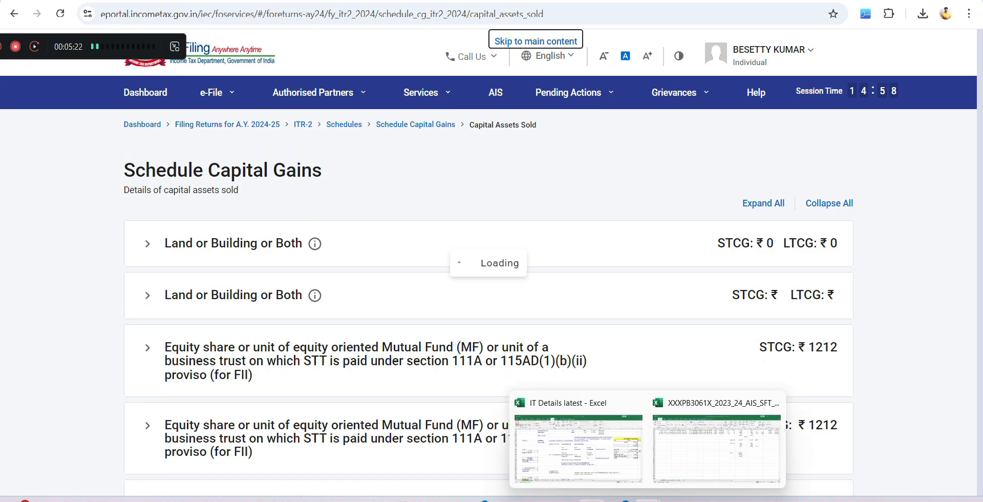
{"action": "left_click", "coordinate": [717, 441]}
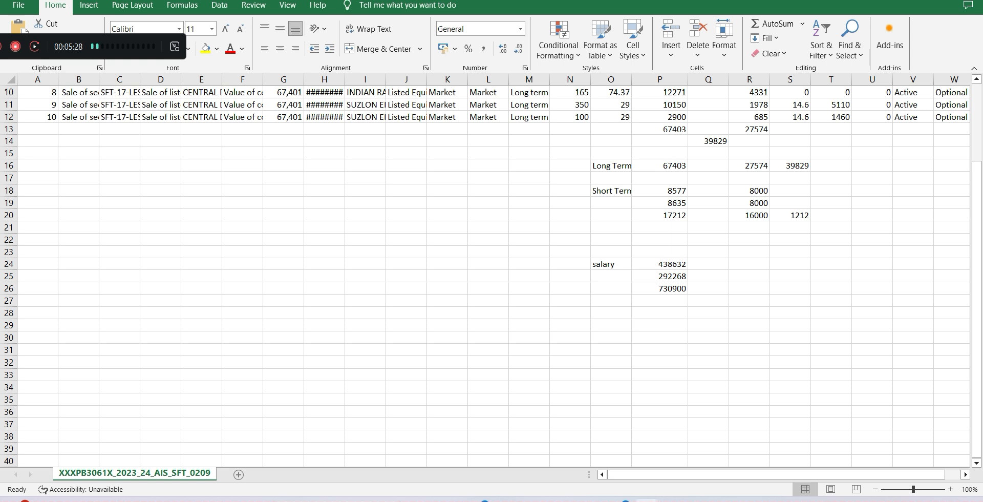
{"action": "scroll", "coordinate": [660, 165], "scroll_direction": "up", "scroll_amount": 2}
{"action": "left_click", "coordinate": [659, 165]}
{"action": "left_click", "coordinate": [660, 239]}
{"action": "left_click", "coordinate": [749, 239]}
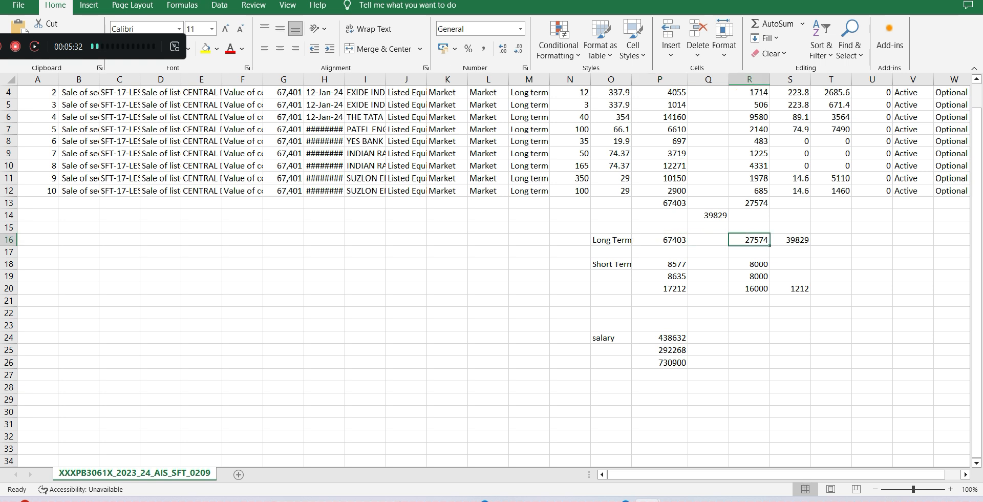
{"action": "left_click", "coordinate": [790, 240]}
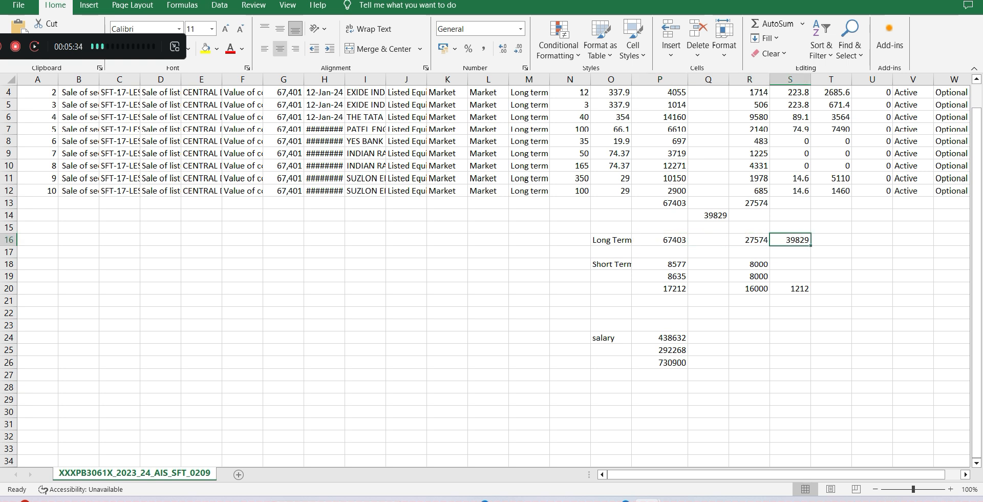
- Highlight the Long Term row's gain cell in yellow and select the Short Term total's gain cell for comparison
{"action": "left_click", "coordinate": [206, 49]}
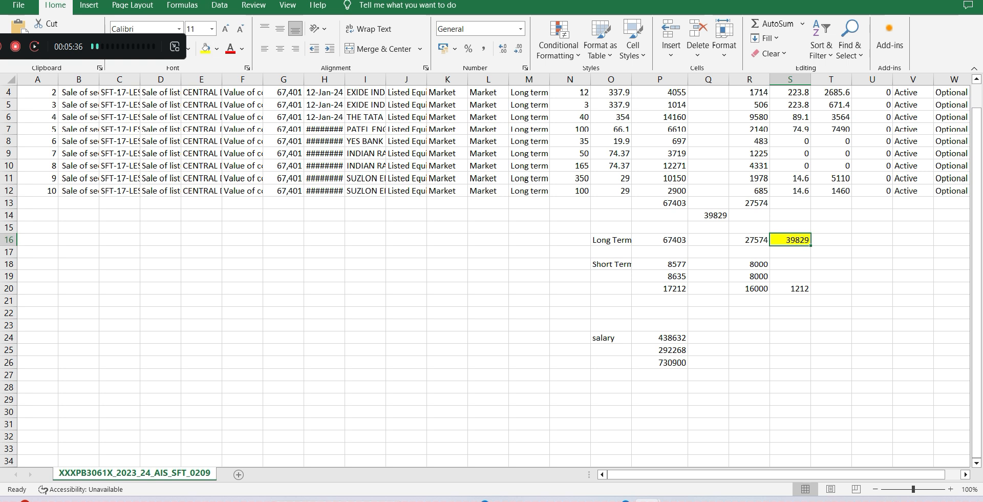
{"action": "left_click", "coordinate": [831, 240]}
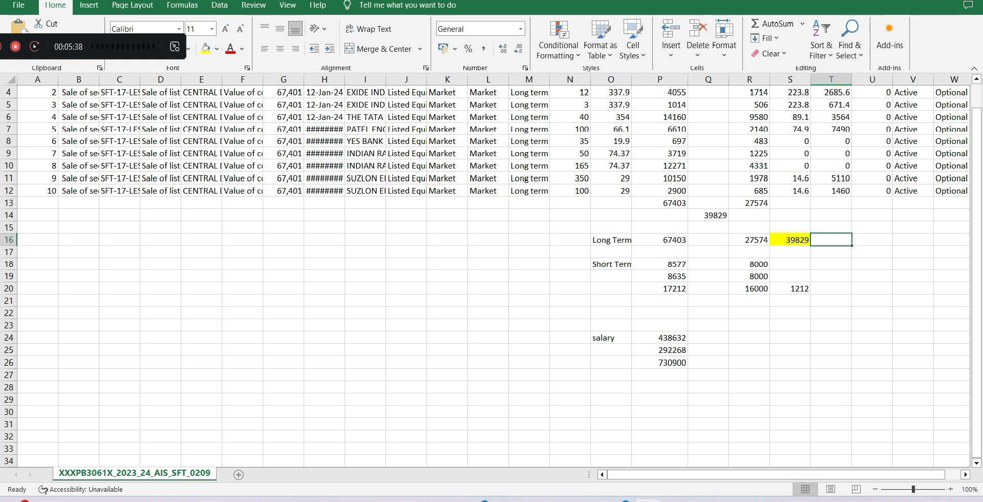
{"action": "left_click", "coordinate": [790, 288]}
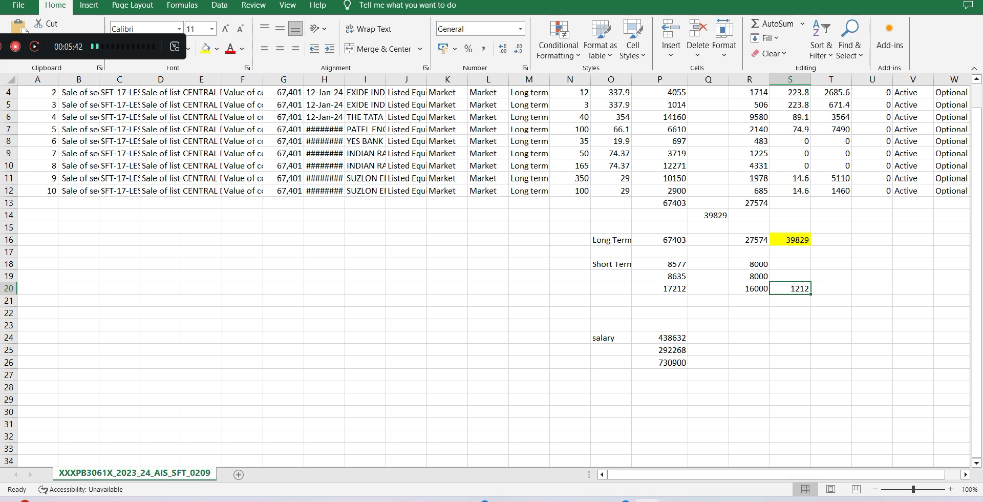
- Switch back to the e-Filing portal, review the short-term and long-term capital gain totals and confirm Schedule Capital Gains
{"action": "key", "text": "alt+Tab"}
{"action": "scroll", "coordinate": [488, 257], "scroll_direction": "down", "scroll_amount": 4}
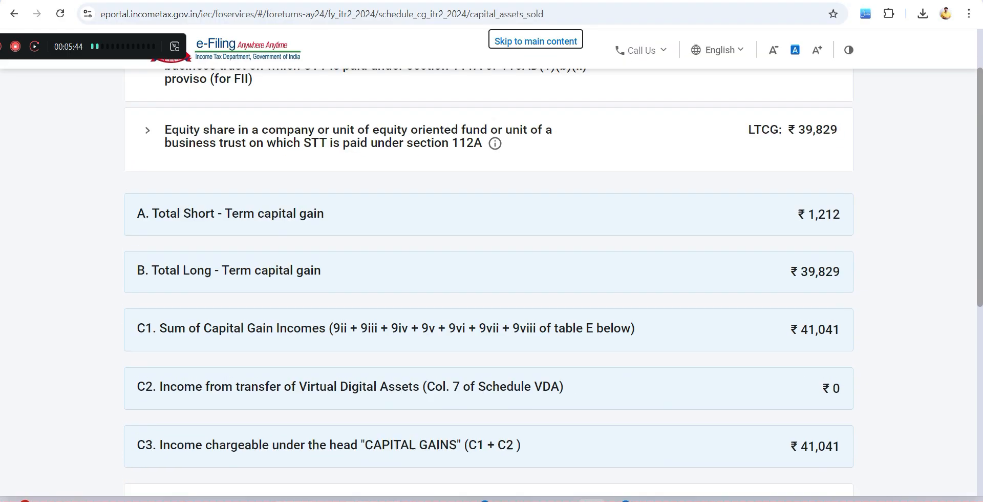
{"action": "scroll", "coordinate": [488, 282], "scroll_direction": "down", "scroll_amount": 6}
{"action": "left_click", "coordinate": [819, 367]}
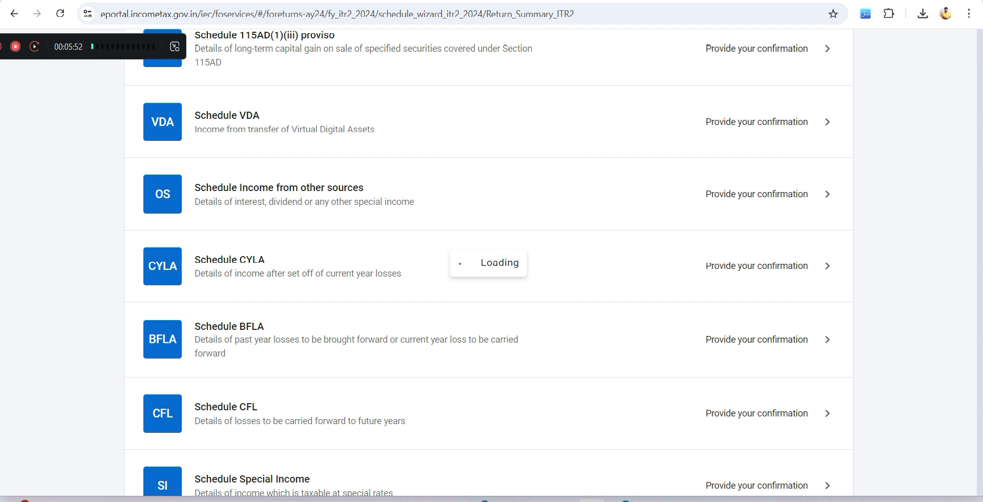
- Open Schedule VDA, review each transfer's acquisition cost, consideration and income, and confirm the schedule
{"action": "scroll", "coordinate": [489, 282], "scroll_direction": "down", "scroll_amount": 5}
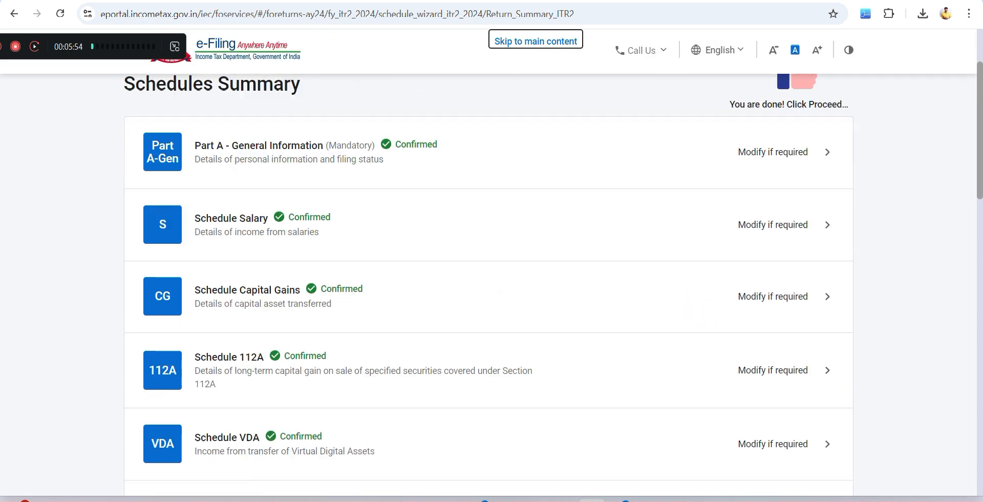
{"action": "left_click", "coordinate": [227, 323]}
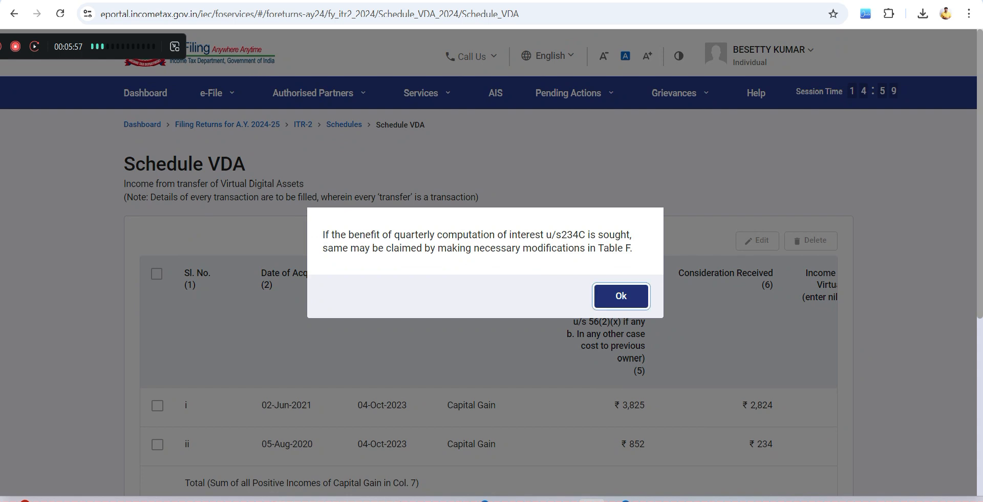
{"action": "left_click", "coordinate": [621, 296]}
{"action": "scroll", "coordinate": [589, 287], "scroll_direction": "down", "scroll_amount": 4}
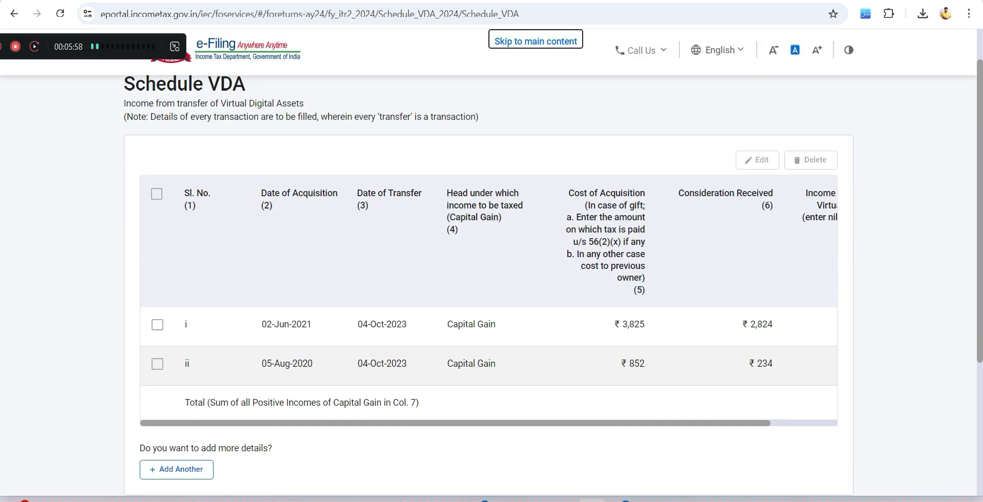
{"action": "scroll", "coordinate": [488, 220], "scroll_direction": "up", "scroll_amount": 1}
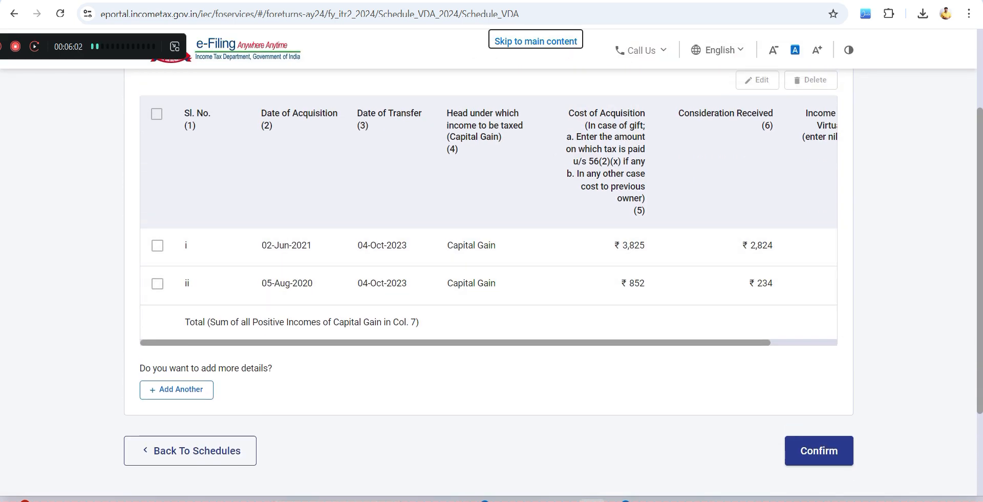
{"action": "scroll", "coordinate": [488, 267], "scroll_direction": "right", "scroll_amount": 3}
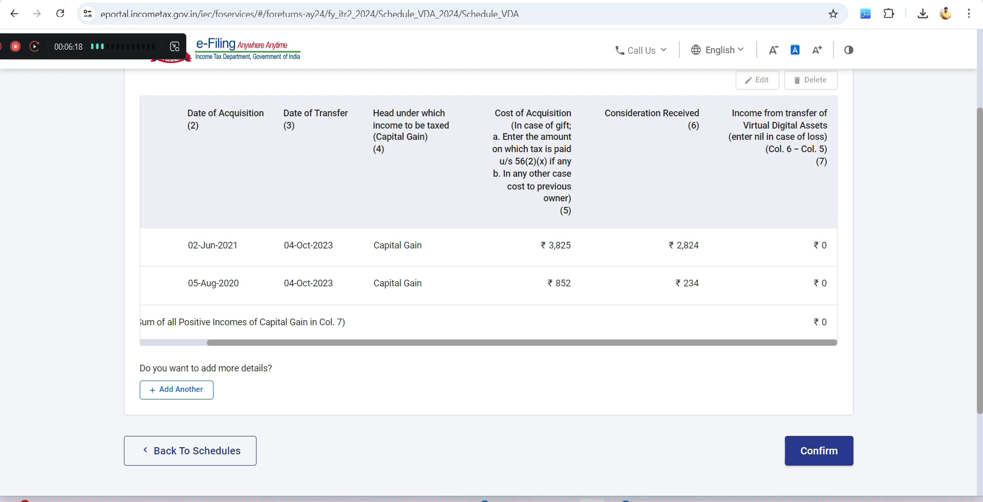
{"action": "left_click", "coordinate": [819, 450]}
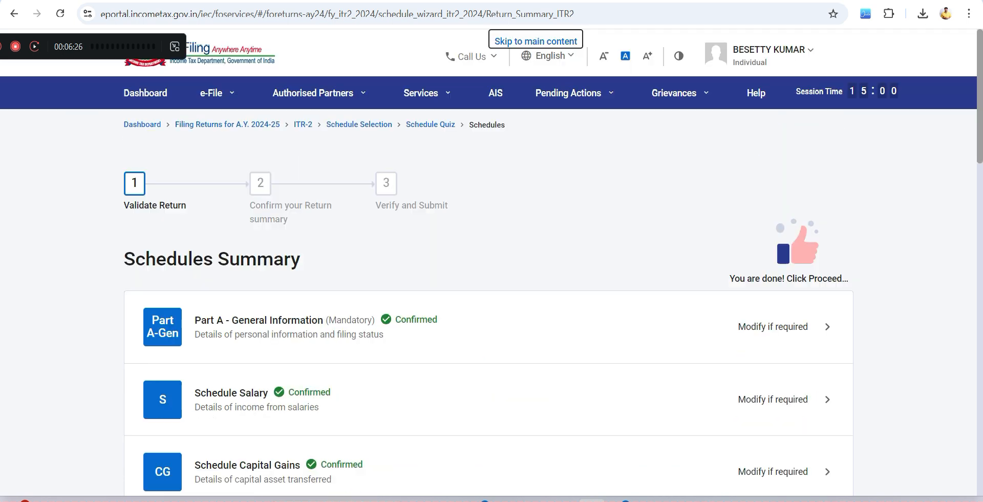
- Open Part B - TTI and review the tax liability, section 87A rebate, taxes paid, amount payable, refund and foreign asset answer
{"action": "scroll", "coordinate": [488, 284], "scroll_direction": "down", "scroll_amount": 15}
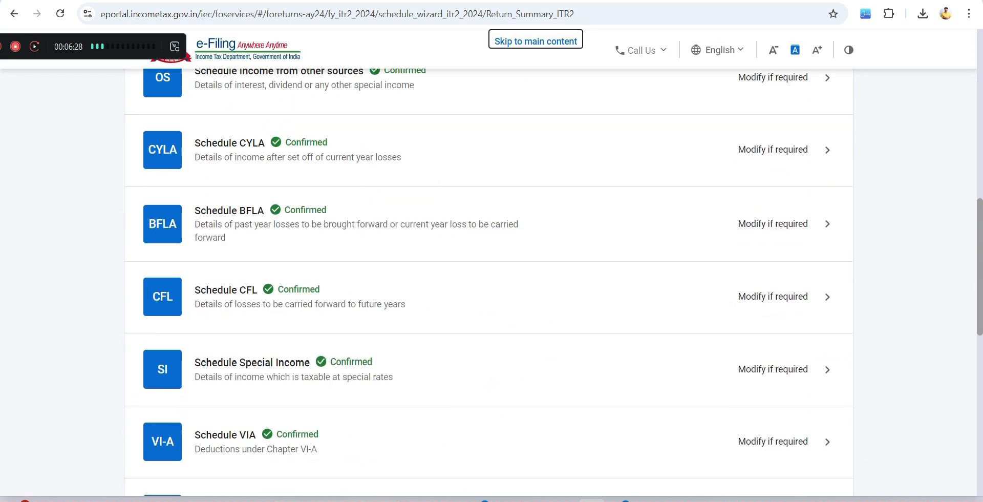
{"action": "scroll", "coordinate": [488, 284], "scroll_direction": "down", "scroll_amount": 7}
{"action": "scroll", "coordinate": [488, 285], "scroll_direction": "up", "scroll_amount": 5}
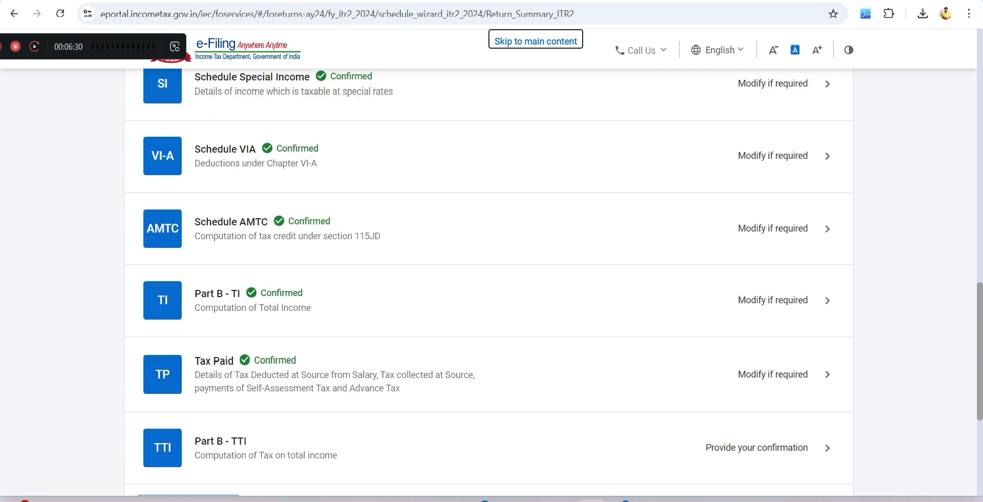
{"action": "left_click", "coordinate": [220, 441]}
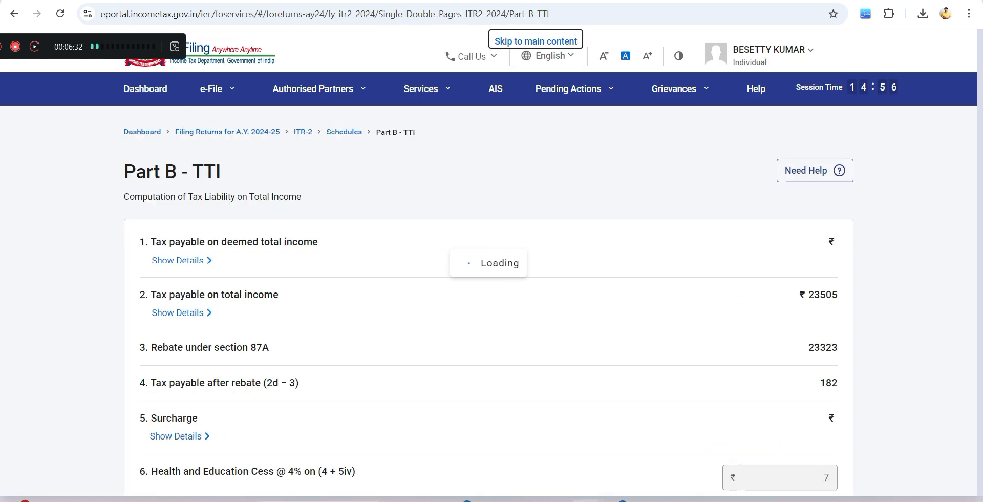
{"action": "scroll", "coordinate": [488, 285], "scroll_direction": "down", "scroll_amount": 7}
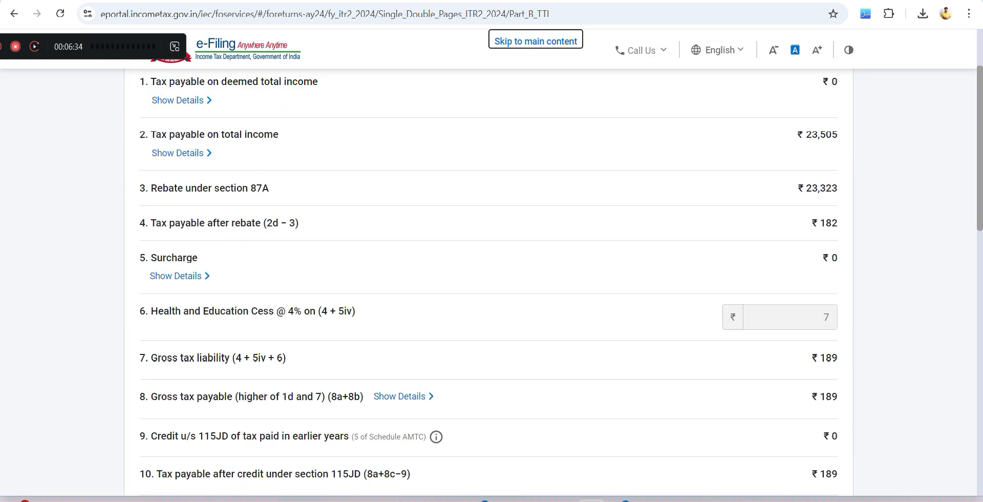
{"action": "scroll", "coordinate": [489, 284], "scroll_direction": "down", "scroll_amount": 1}
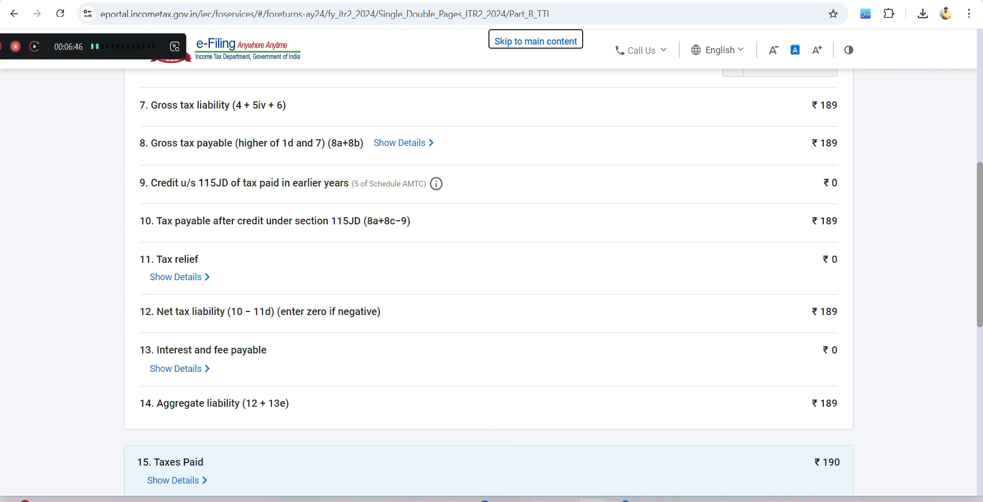
{"action": "scroll", "coordinate": [489, 282], "scroll_direction": "down", "scroll_amount": 5}
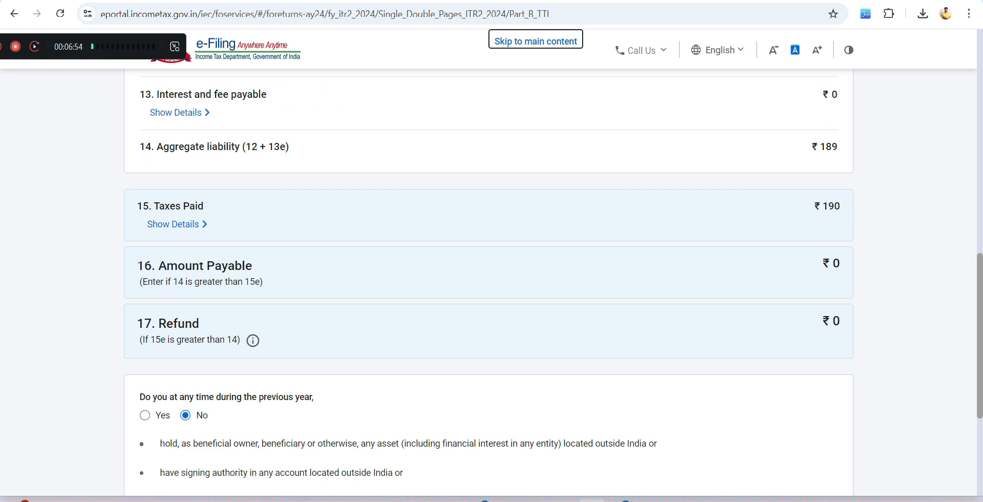
{"action": "scroll", "coordinate": [489, 282], "scroll_direction": "down", "scroll_amount": 1}
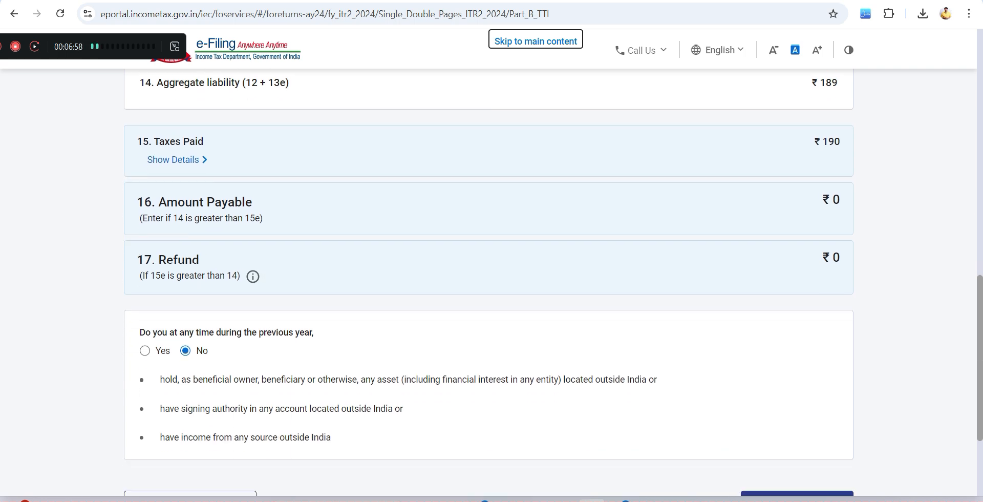
{"action": "scroll", "coordinate": [489, 282], "scroll_direction": "up", "scroll_amount": 1}
{"action": "scroll", "coordinate": [489, 282], "scroll_direction": "down", "scroll_amount": 4}
- Continue from Part B - TTI to the return's declaration, accept it and proceed to the return preview
{"action": "left_click", "coordinate": [781, 408]}
{"action": "left_click", "coordinate": [146, 383]}
{"action": "scroll", "coordinate": [489, 282], "scroll_direction": "down", "scroll_amount": 4}
{"action": "scroll", "coordinate": [489, 282], "scroll_direction": "down", "scroll_amount": 3}
{"action": "left_click", "coordinate": [792, 325]}
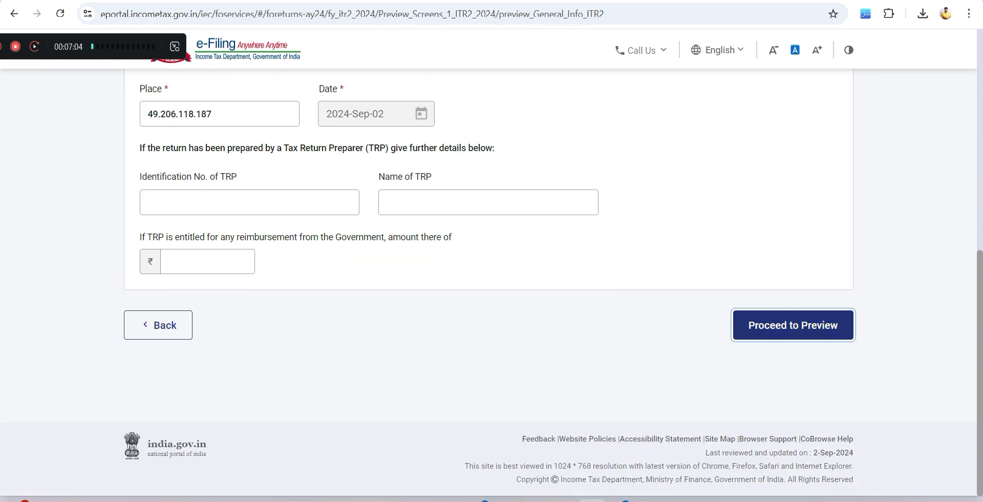
- Go through the ITR-2 preview, proceed to validate the return and continue to verification
{"action": "scroll", "coordinate": [488, 282], "scroll_direction": "down", "scroll_amount": 20}
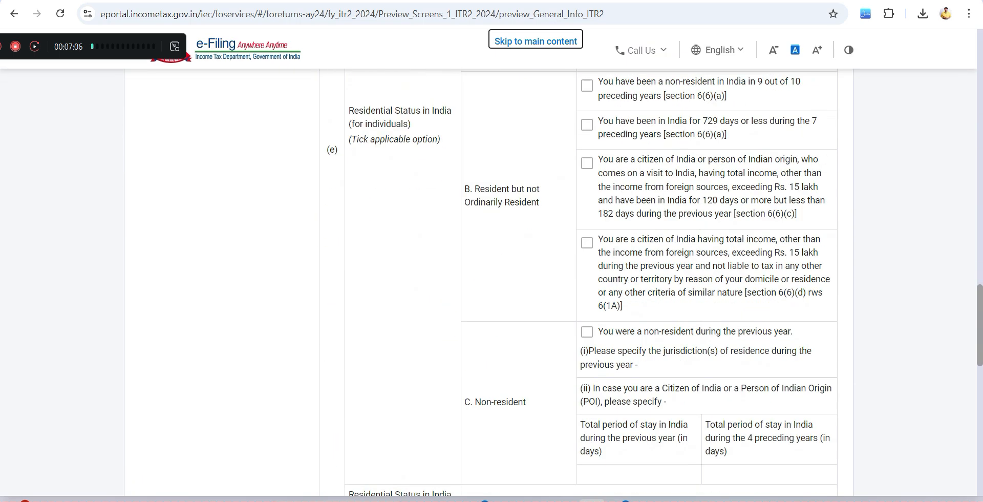
{"action": "left_click", "coordinate": [788, 366]}
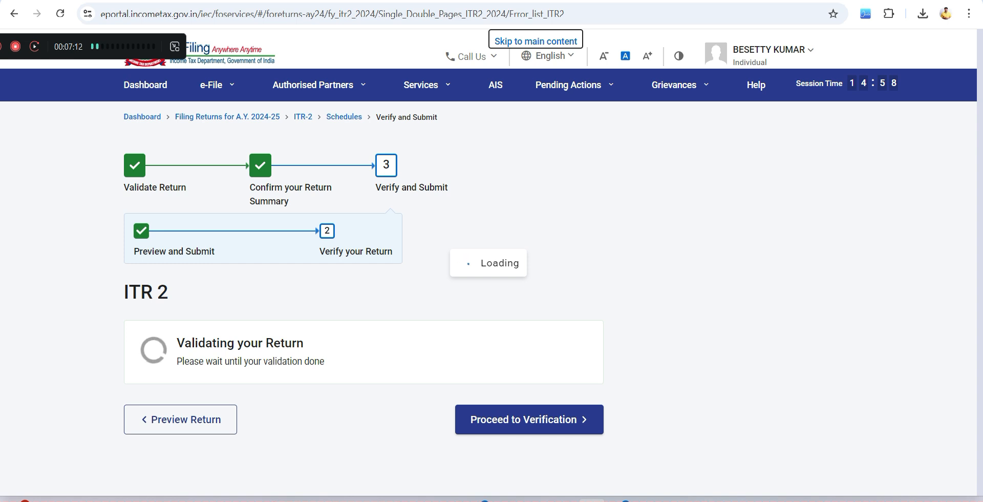
{"action": "left_click", "coordinate": [529, 426]}
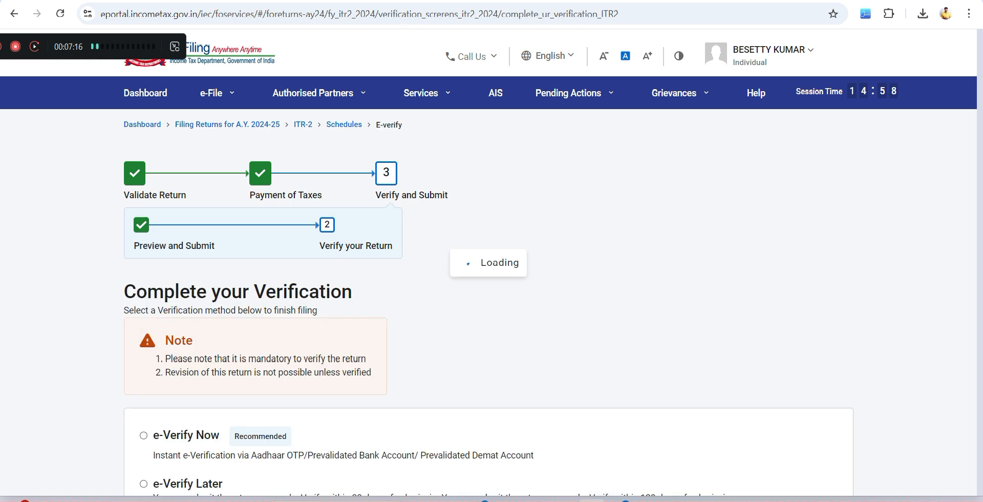
- Choose e-Verify Now as the return's verification method and review the available verification options
{"action": "scroll", "coordinate": [489, 286], "scroll_direction": "down", "scroll_amount": 4}
{"action": "left_click", "coordinate": [144, 210]}
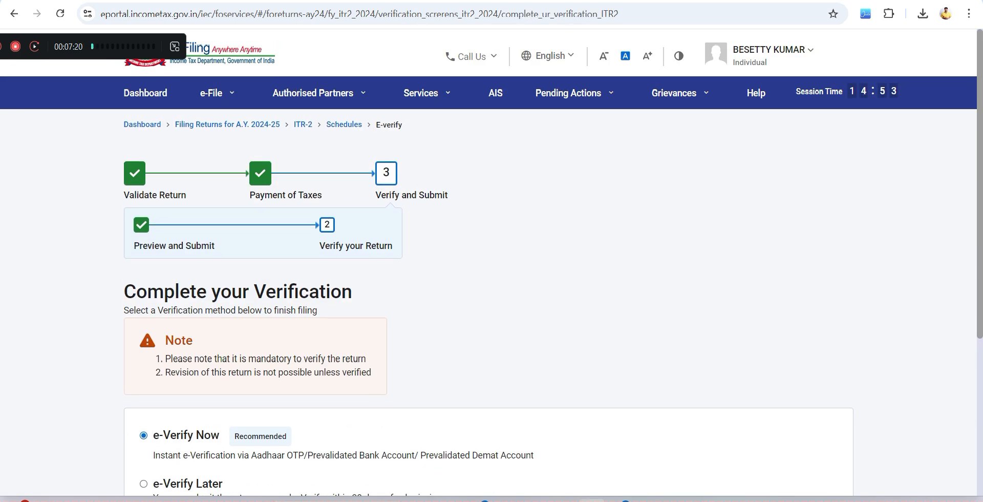
{"action": "mouse_move", "coordinate": [573, 89]}
{"action": "scroll", "coordinate": [491, 277], "scroll_direction": "down", "scroll_amount": 3}
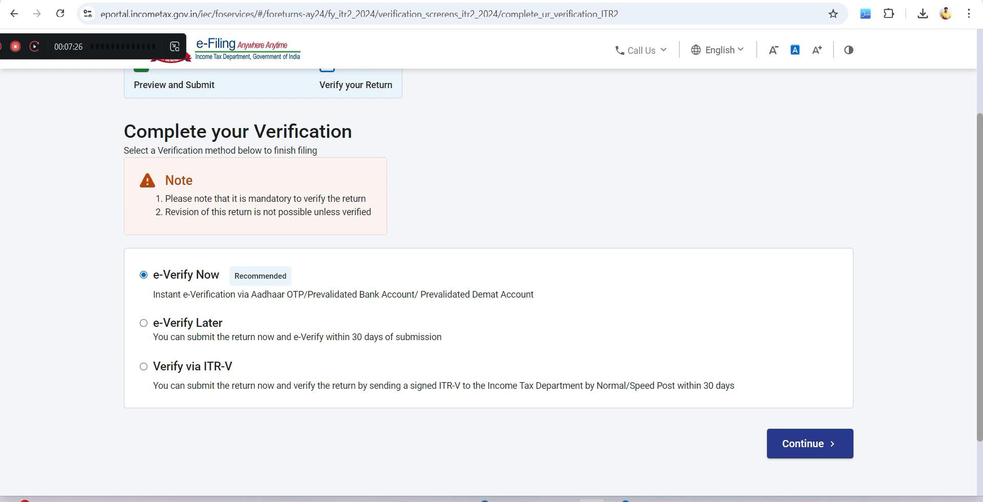
{"action": "scroll", "coordinate": [492, 280], "scroll_direction": "up", "scroll_amount": 1}
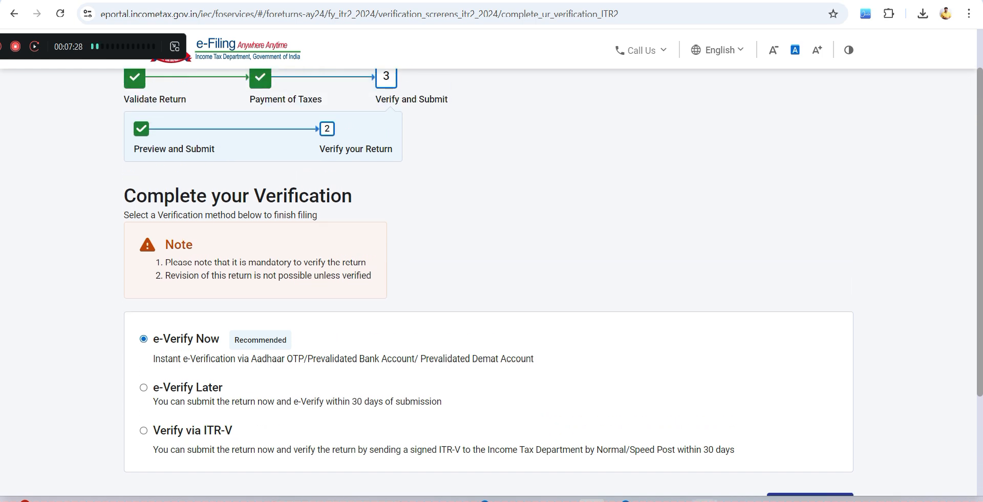
- Switch to the image viewer to show the 5 IN 1 COURSE poster
{"action": "left_click", "coordinate": [733, 501]}
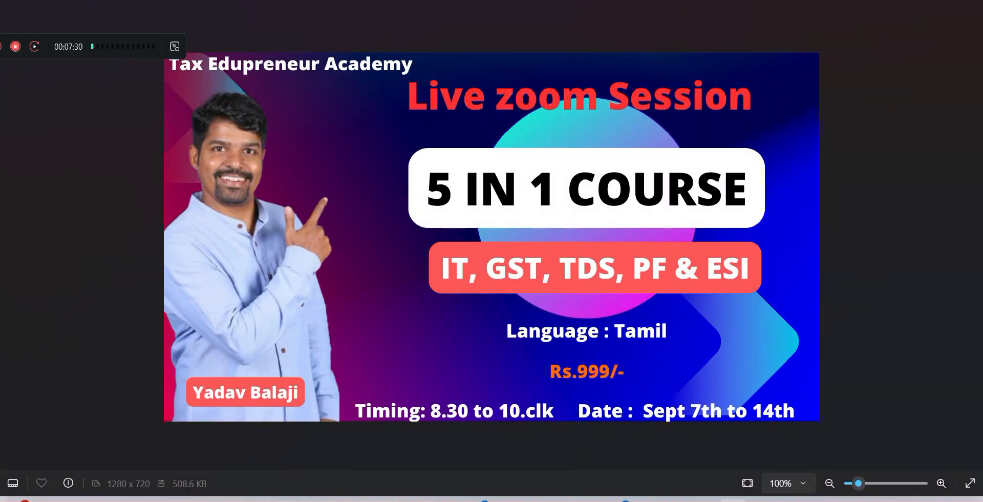